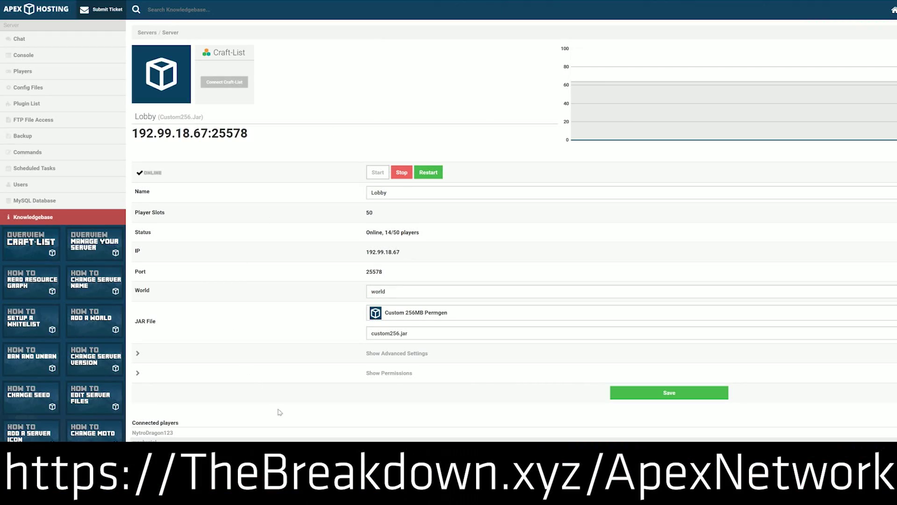
Browse the list of available server jars and close it without changes
left_click(402, 314)
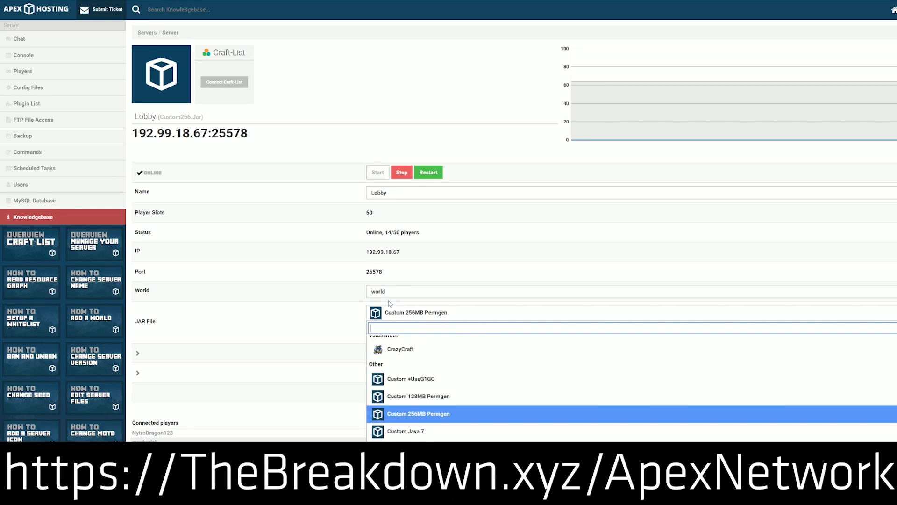
scroll(407, 421, "up", 2)
scroll(407, 422, "up", 5)
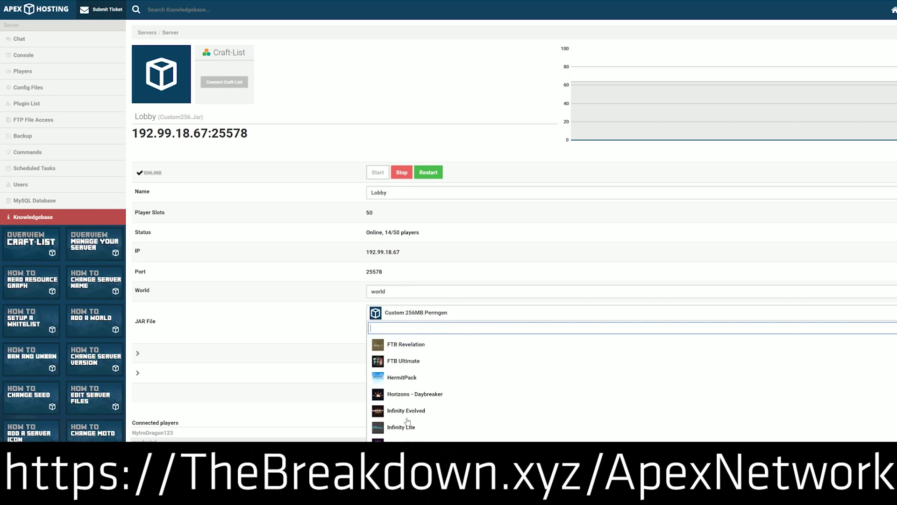
scroll(407, 422, "down", 5)
scroll(393, 407, "up", 3)
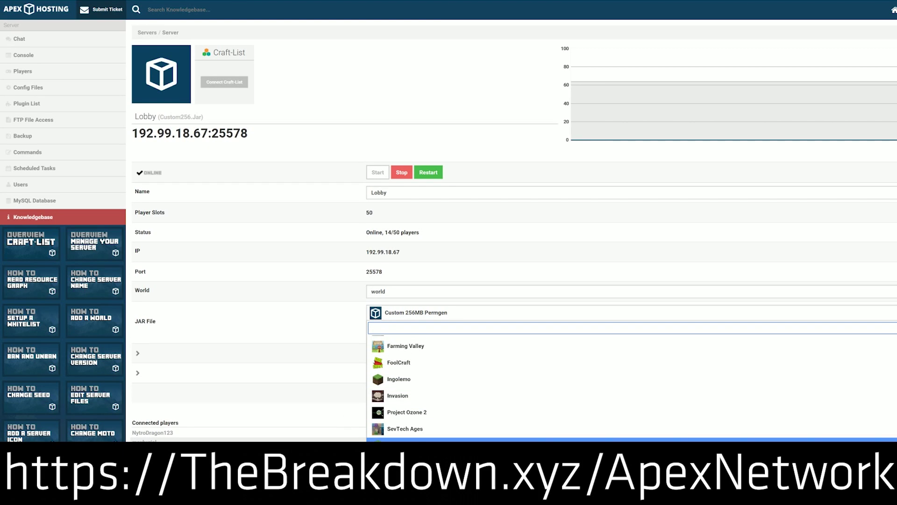
scroll(411, 373, "down", 3)
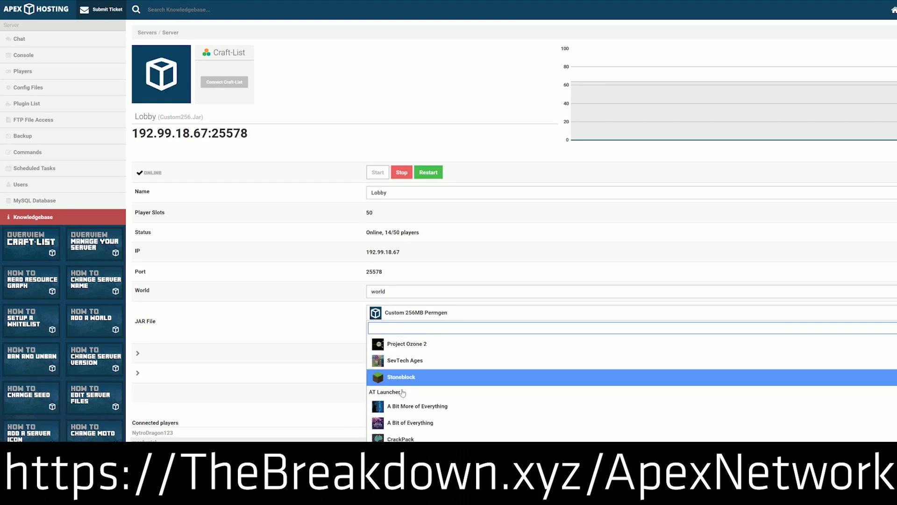
scroll(411, 373, "up", 3)
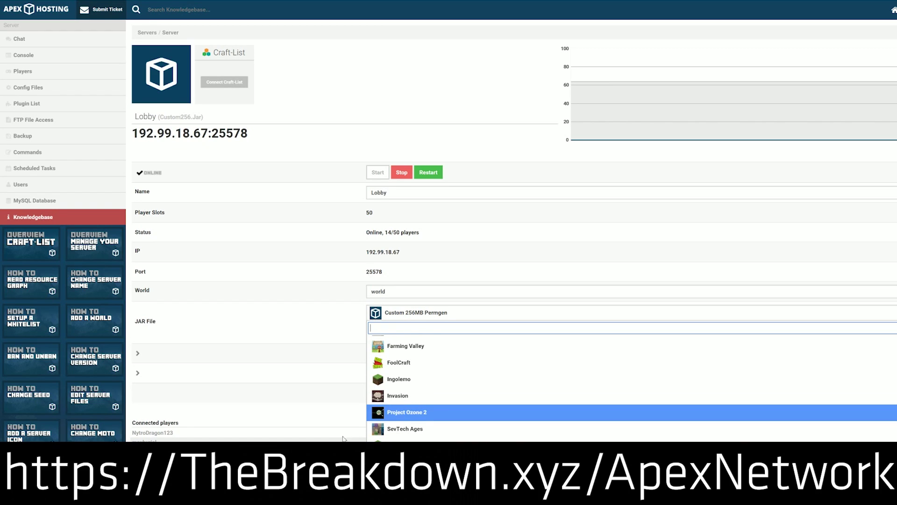
scroll(408, 420, "down", 5)
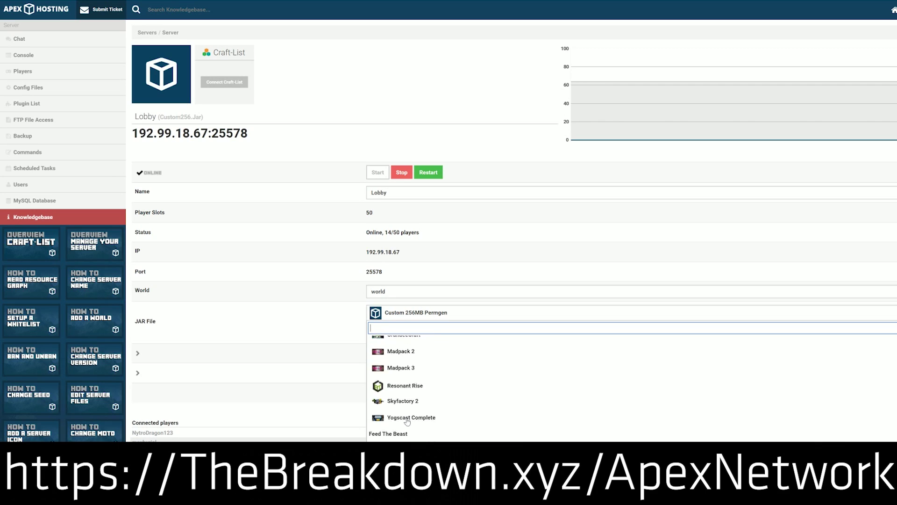
scroll(408, 420, "down", 8)
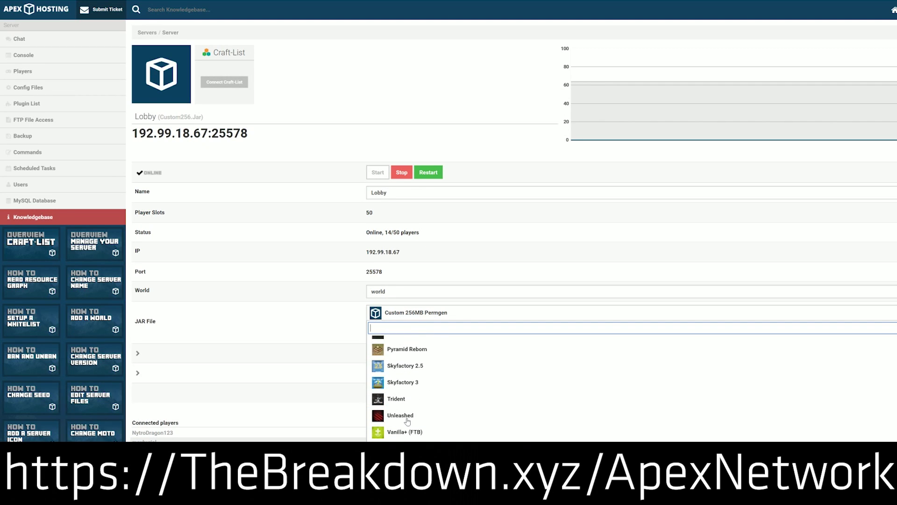
scroll(407, 421, "up", 15)
left_click(385, 315)
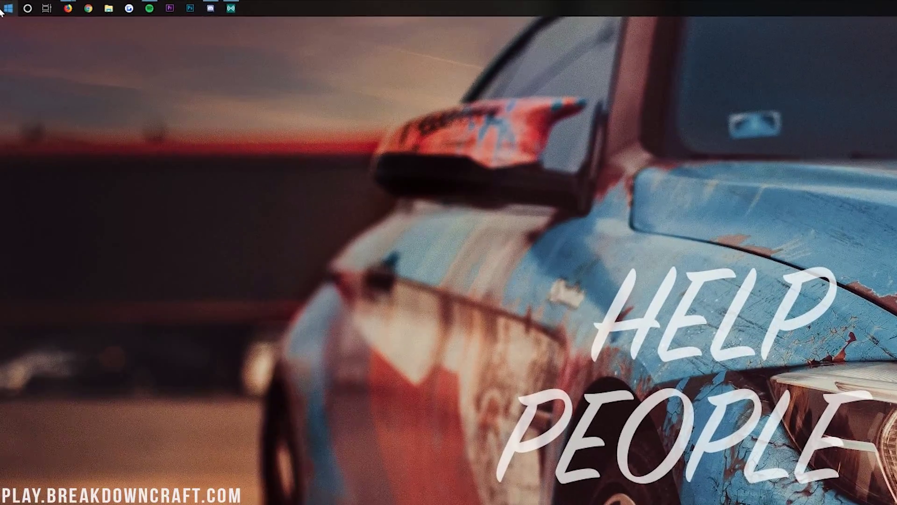
Open the Run dialog from Start and enter %appdata% as the location
left_click(3, 9)
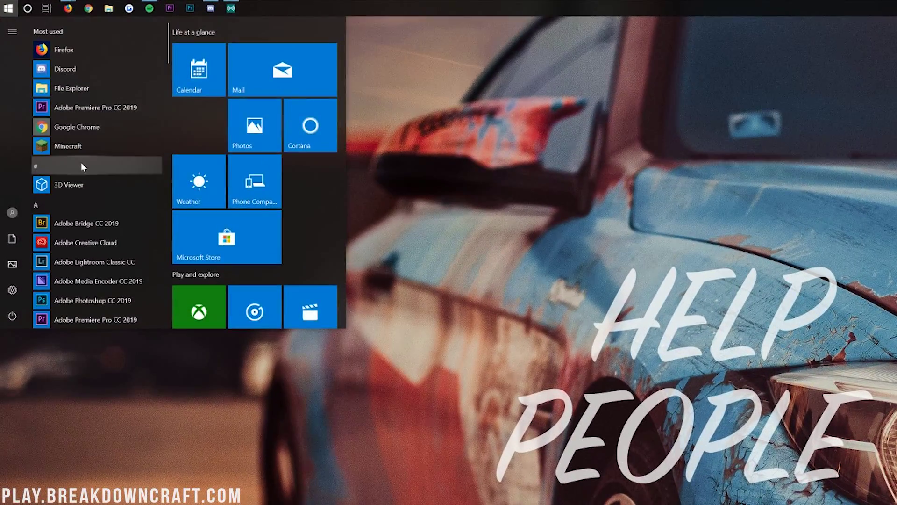
type("run")
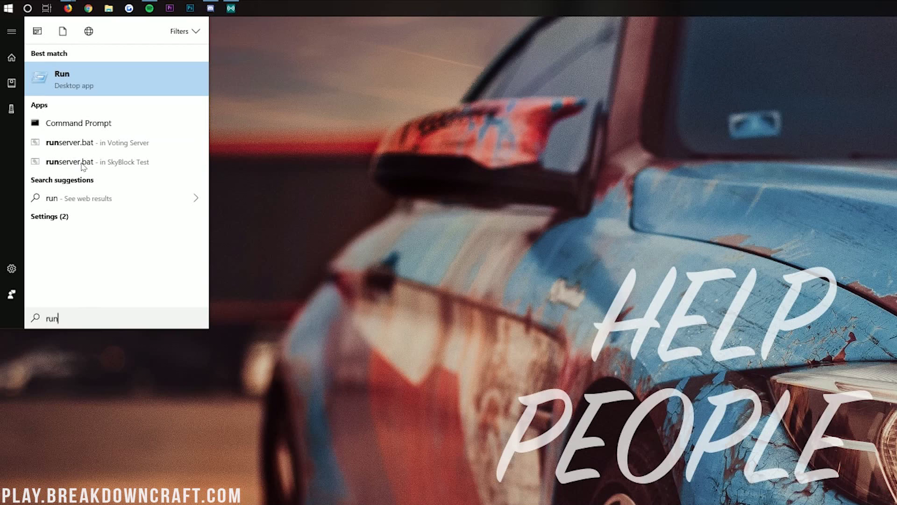
key("Return")
type("%appdata%")
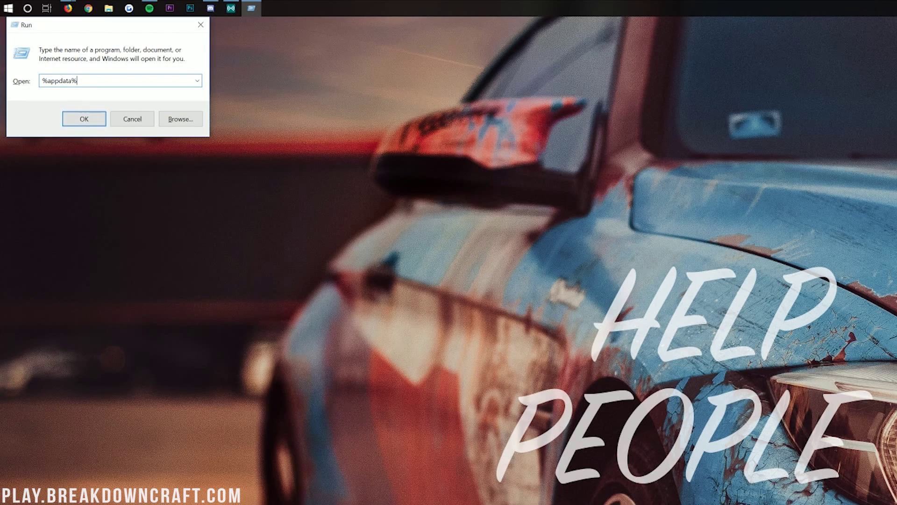
key("ctrl+a")
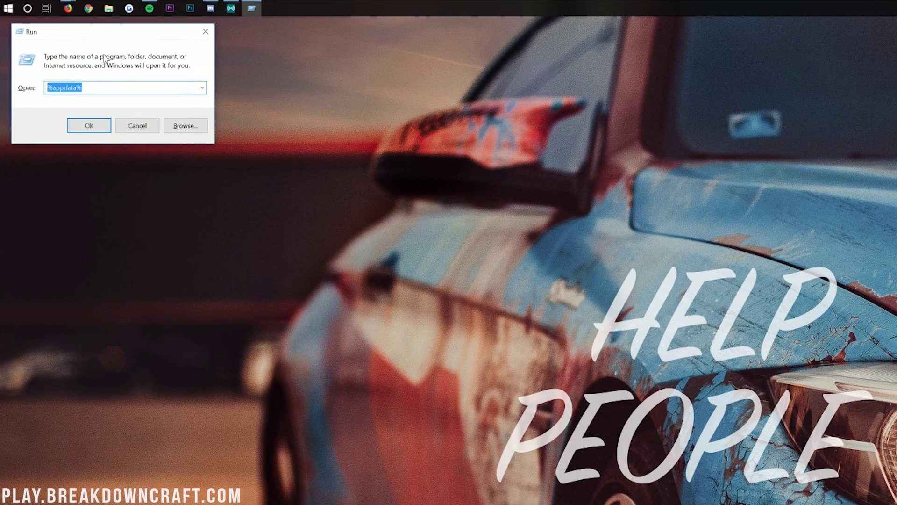
type("%appdta")
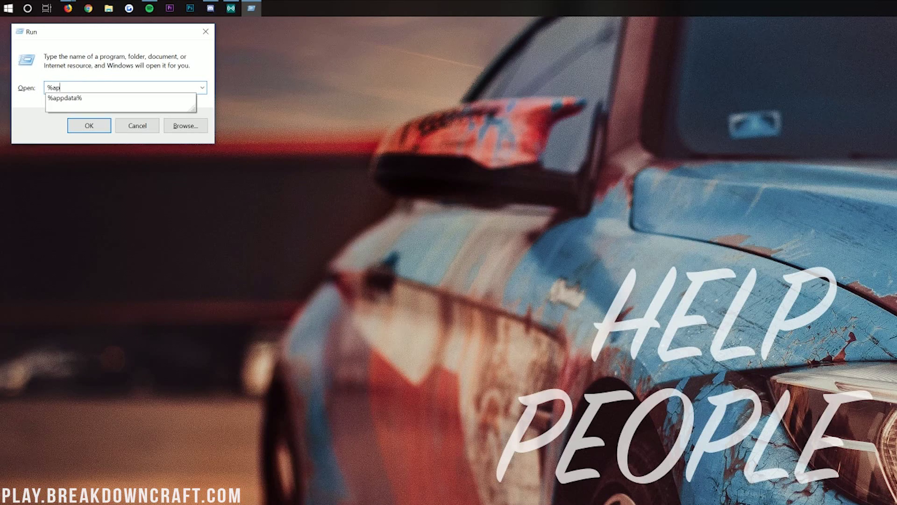
key("BackSpace")
type("ata%")
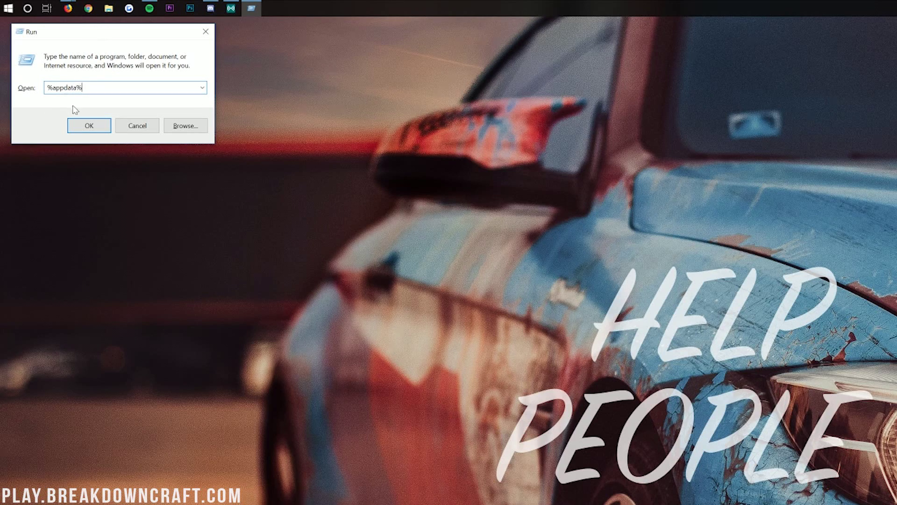
Go to Roaming app data and open .minecraft > versions
left_click(89, 126)
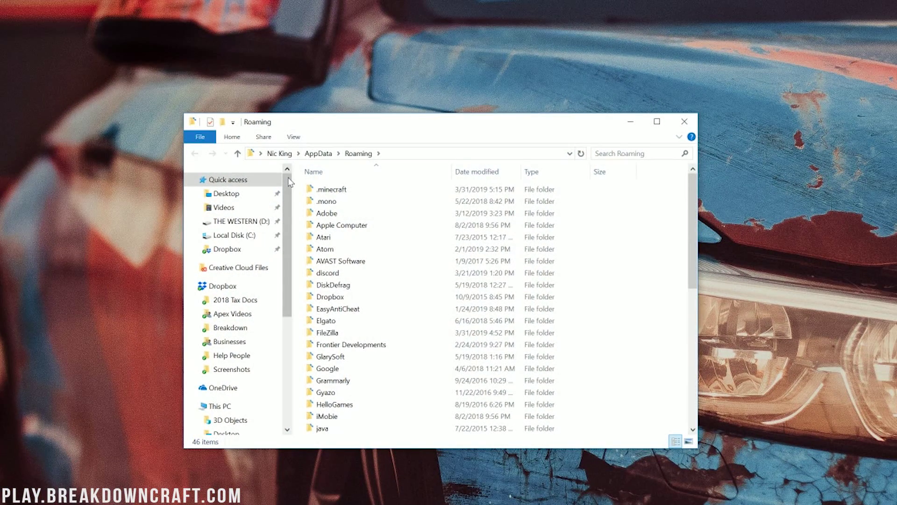
left_click(364, 188)
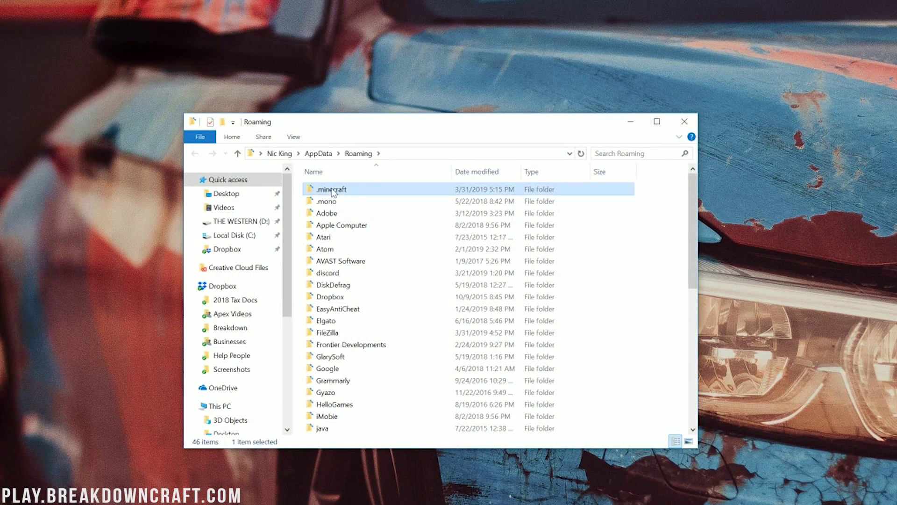
double_click(364, 189)
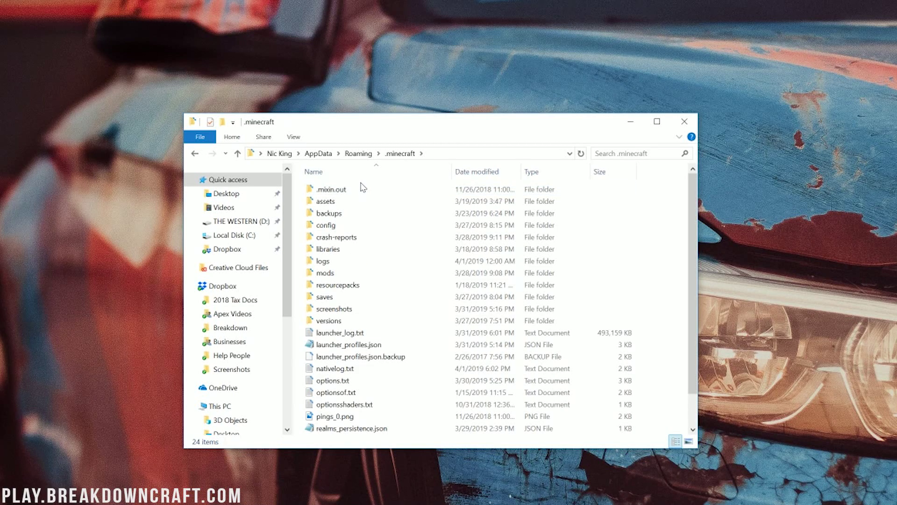
double_click(355, 321)
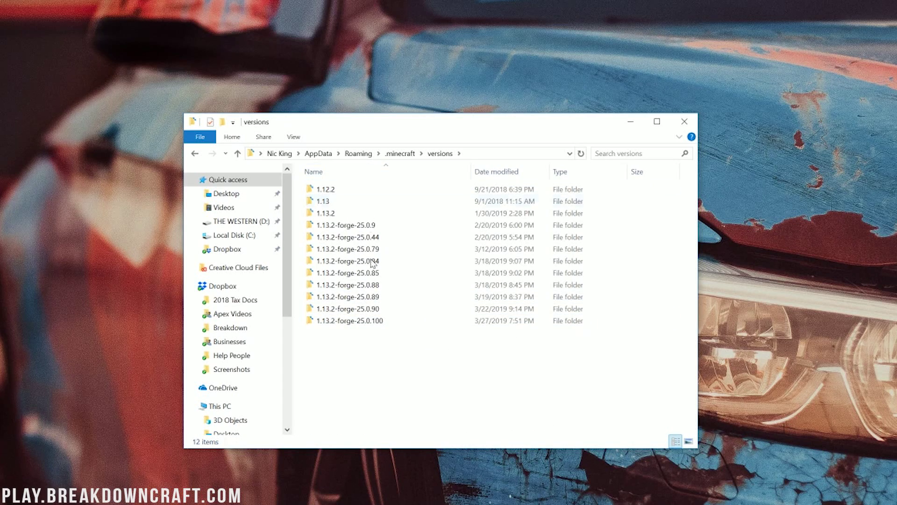
Delete the nine 1.13.2 forge folders and select the 1.13.2 version folder
left_click_drag(384, 355, 373, 221)
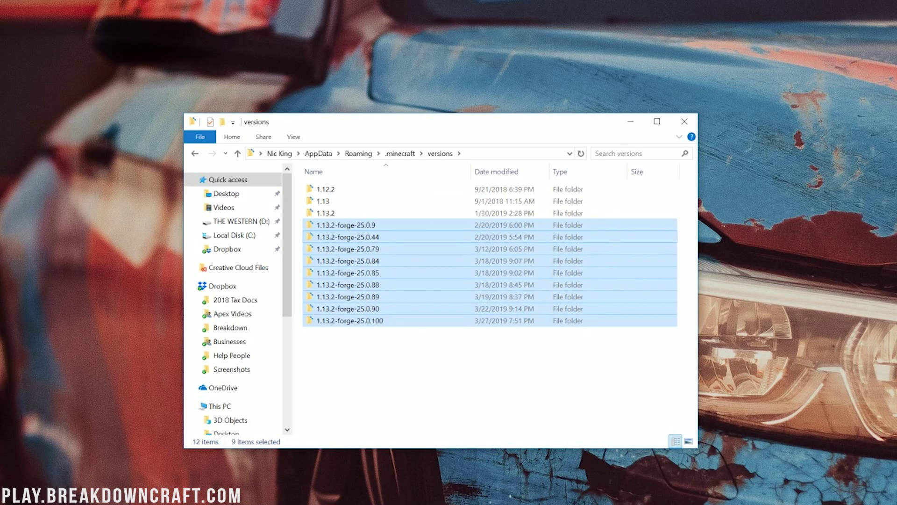
key("Delete")
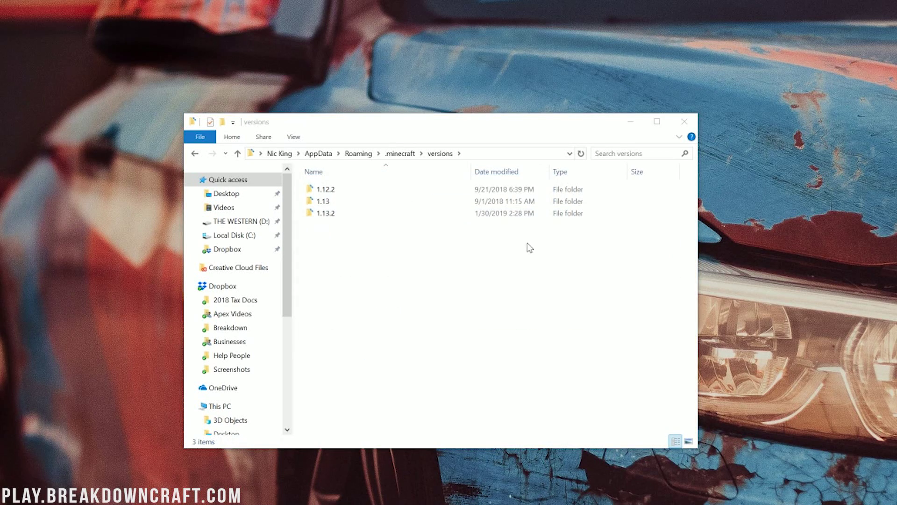
left_click(342, 213)
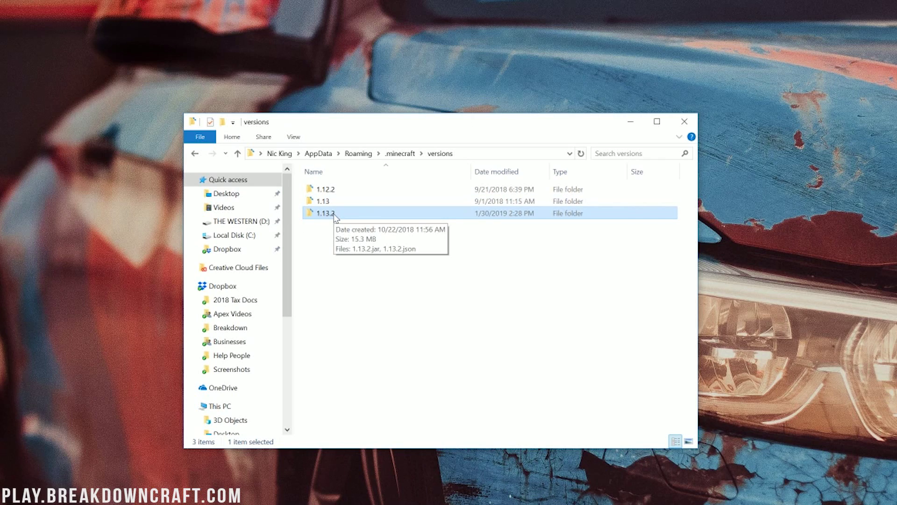
Copy 1.13.2.jar from the 1.13.2 version folder and paste it at the desktop's top
double_click(335, 216)
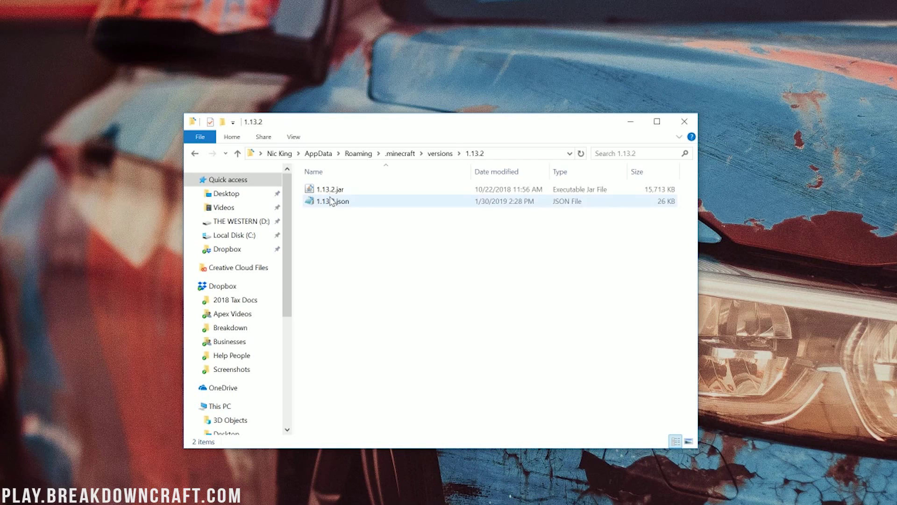
left_click(323, 190)
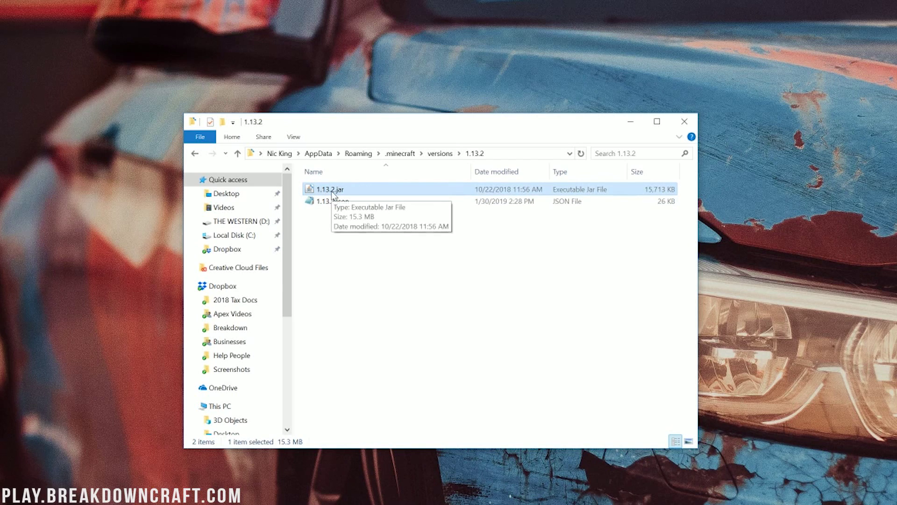
right_click(332, 194)
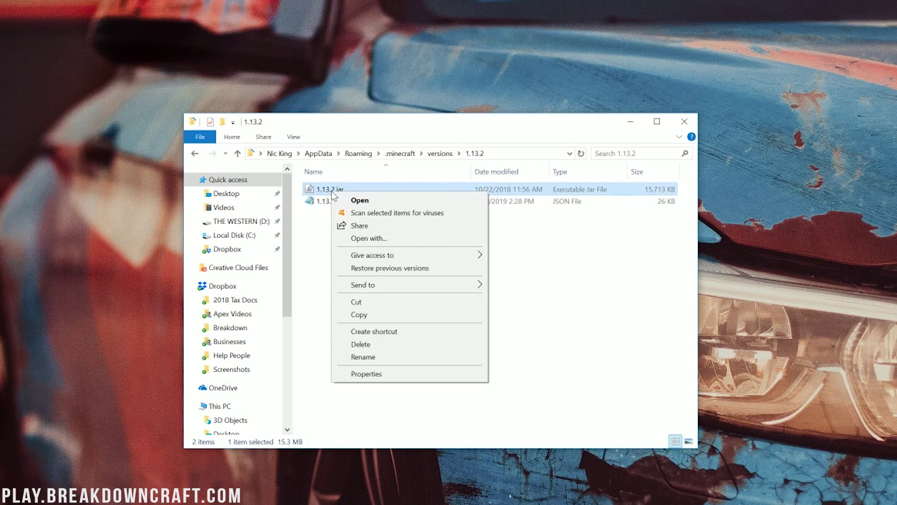
left_click(365, 315)
right_click(405, 40)
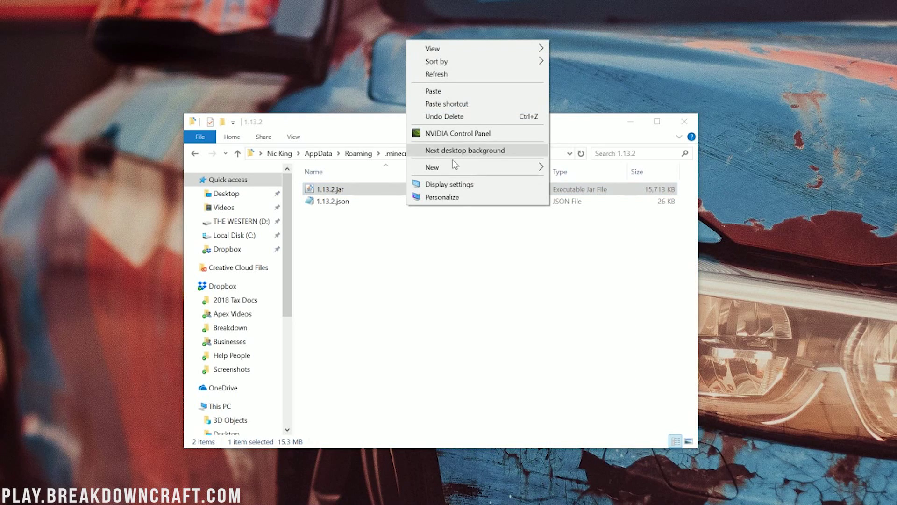
left_click(442, 91)
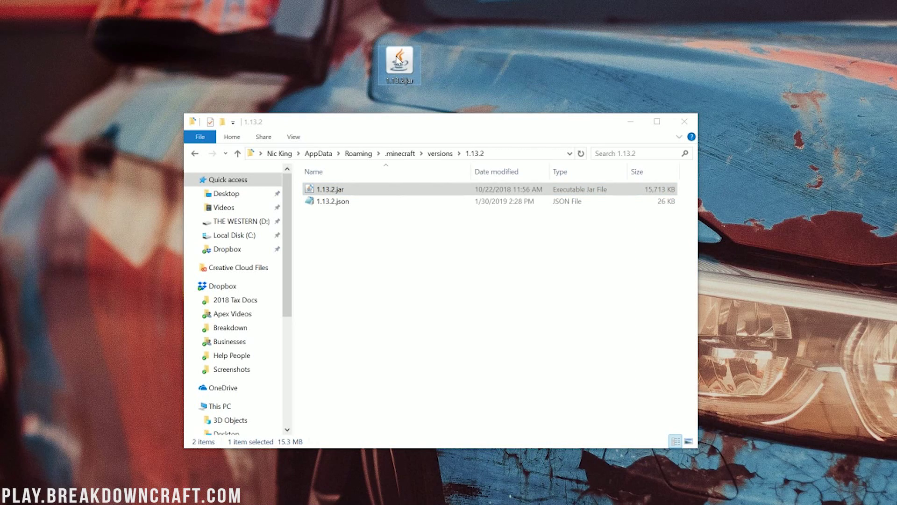
left_click_drag(361, 43, 397, 14)
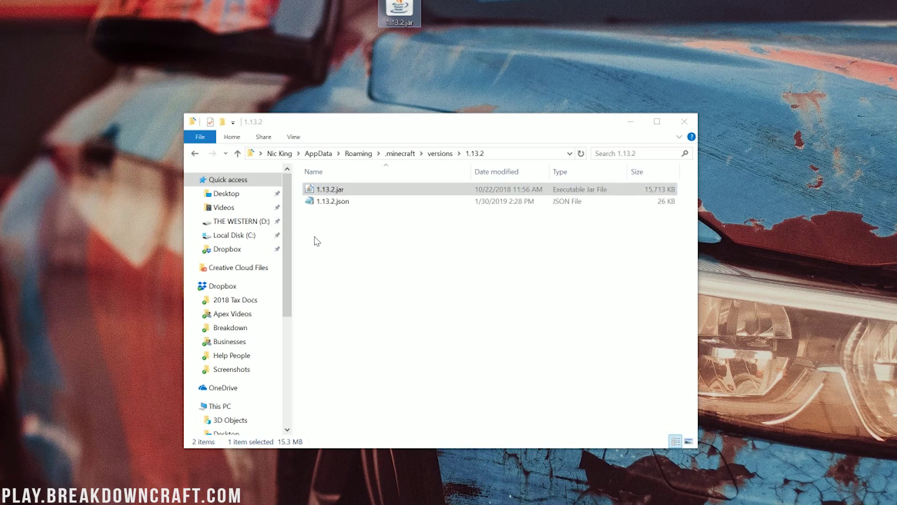
left_click(320, 189)
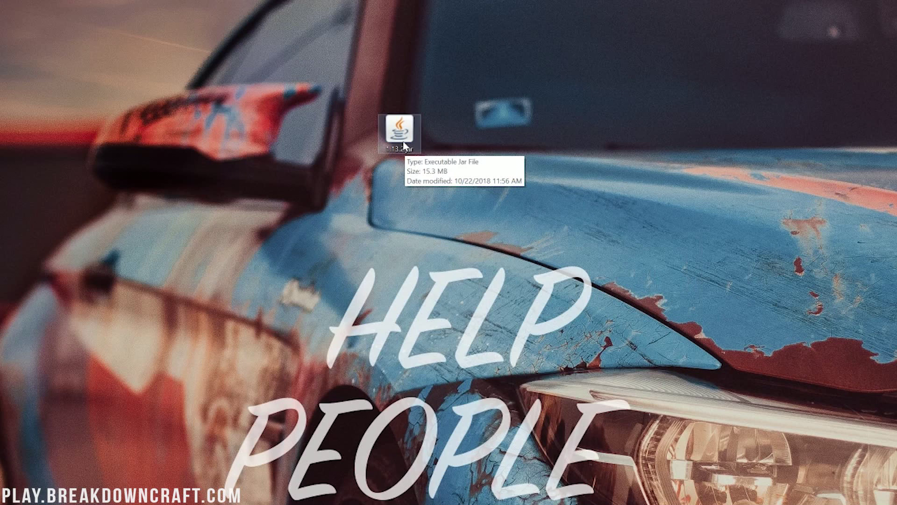
right_click(403, 122)
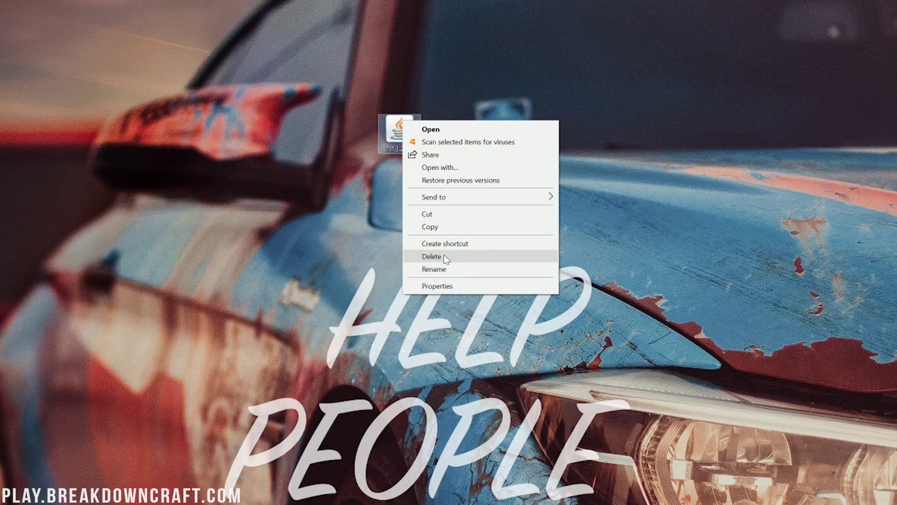
left_click(441, 268)
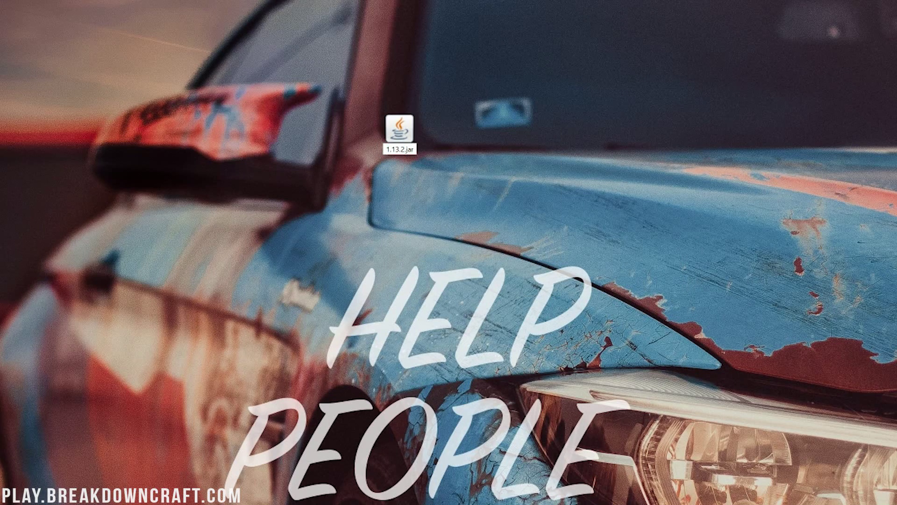
key("shift+Right")
key("shift+Right")
key("shift+Right")
type("zip")
key("Return")
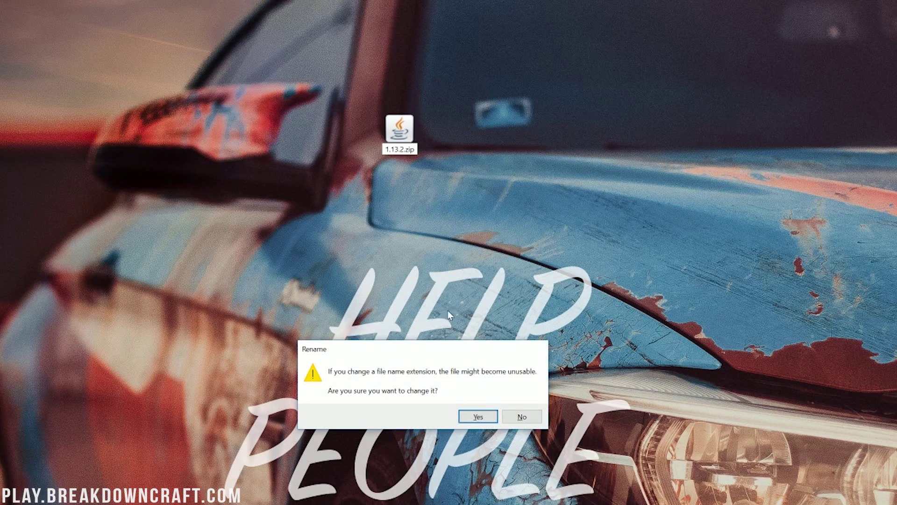
left_click(522, 416)
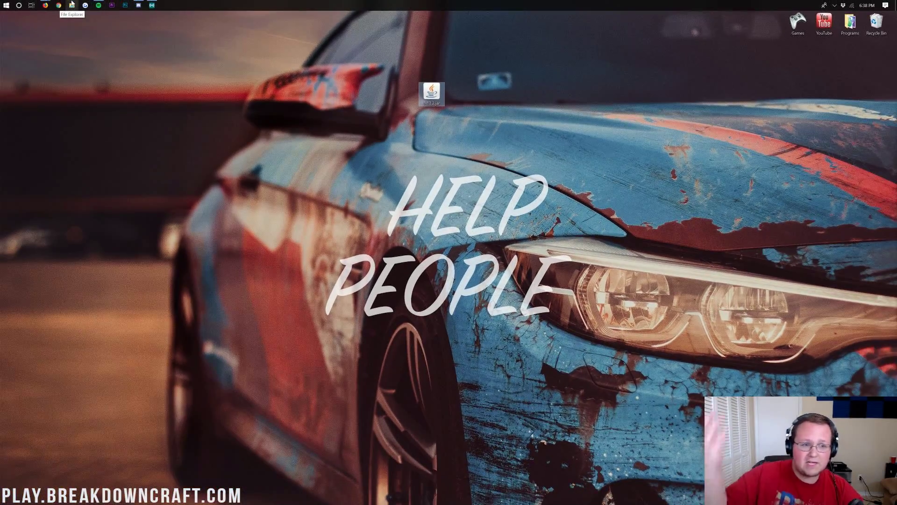
Launch File Explorer from search and toggle File name extensions off and back on
left_click(1, 4)
type("file")
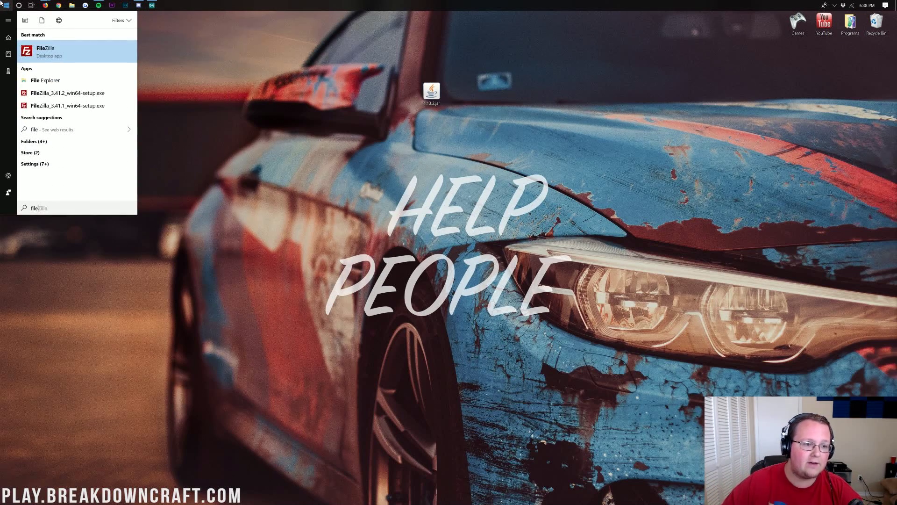
left_click(49, 84)
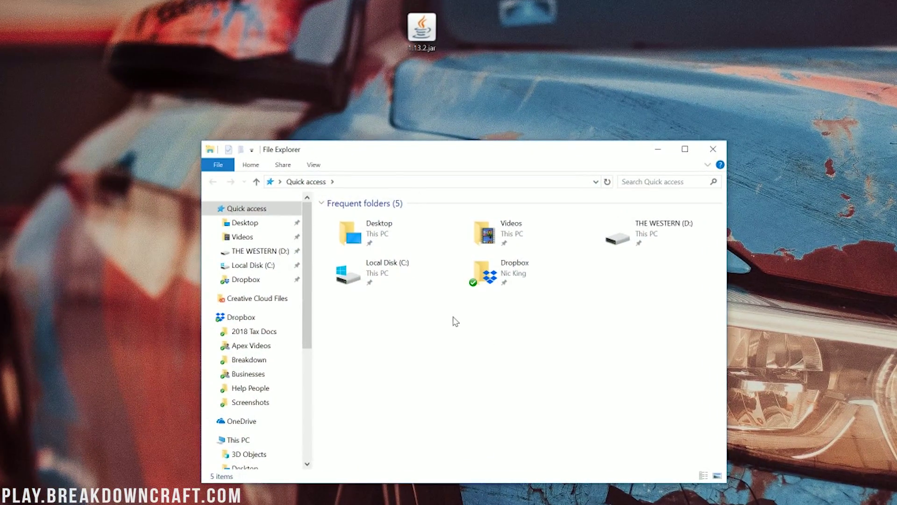
left_click(314, 164)
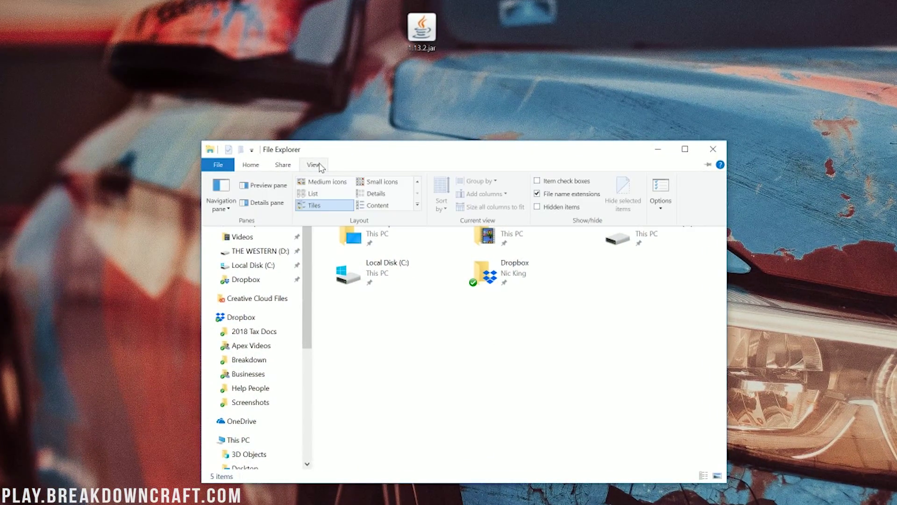
left_click(537, 193)
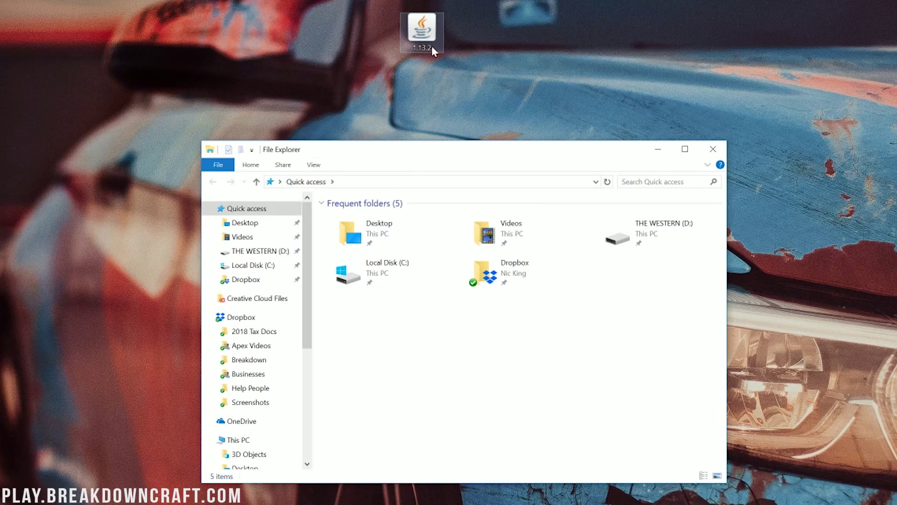
left_click(313, 165)
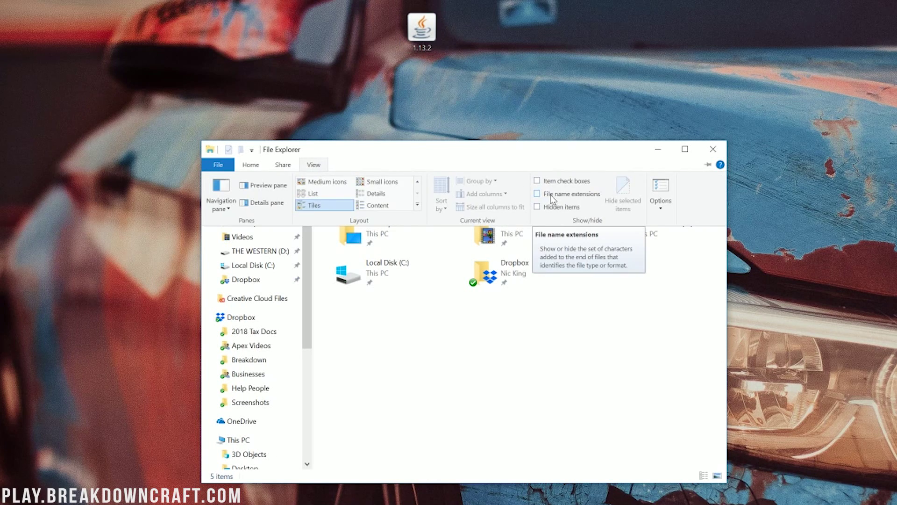
left_click(537, 193)
left_click(413, 47)
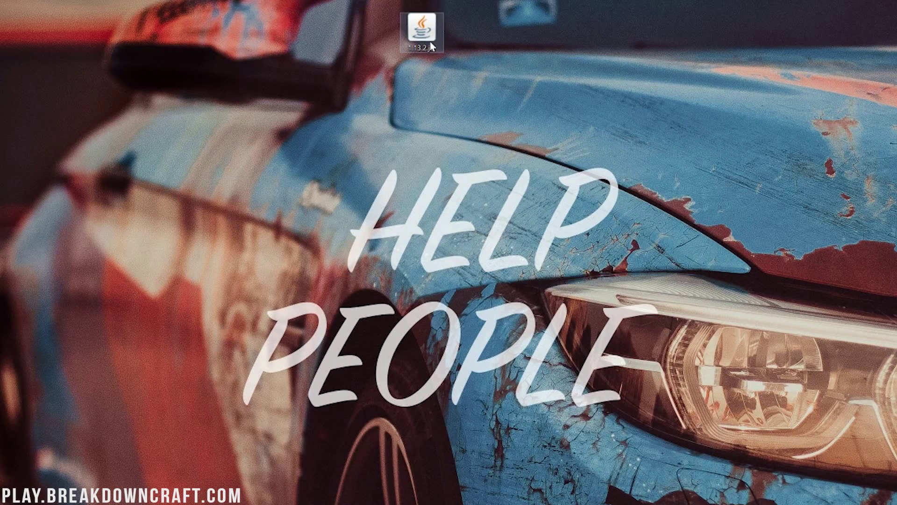
Rename the desktop 1.13.2.jar to 1.13.2.zip and accept the extension-change warning
right_click(429, 42)
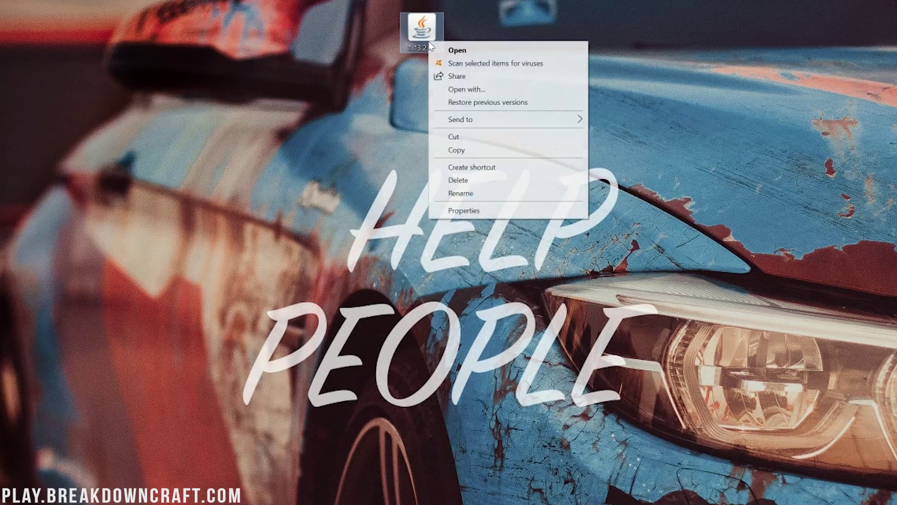
left_click(498, 198)
key("Right")
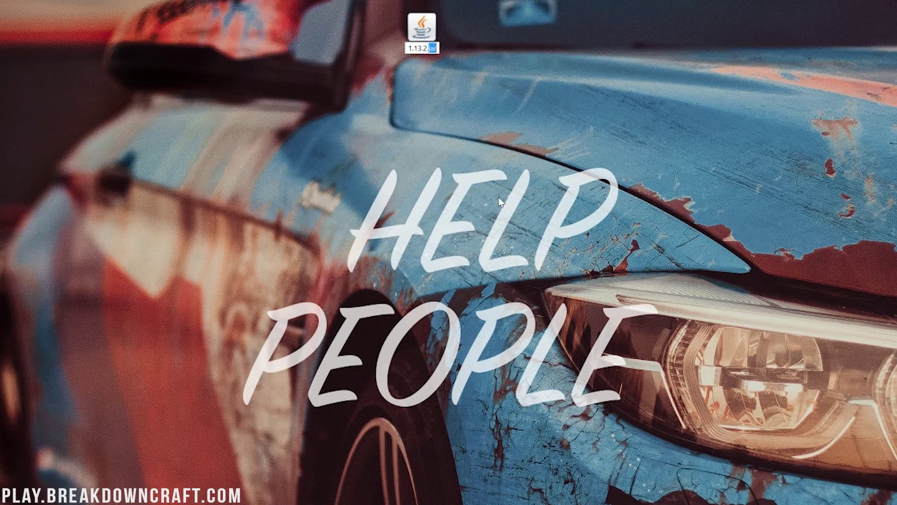
type("zip")
key("Return")
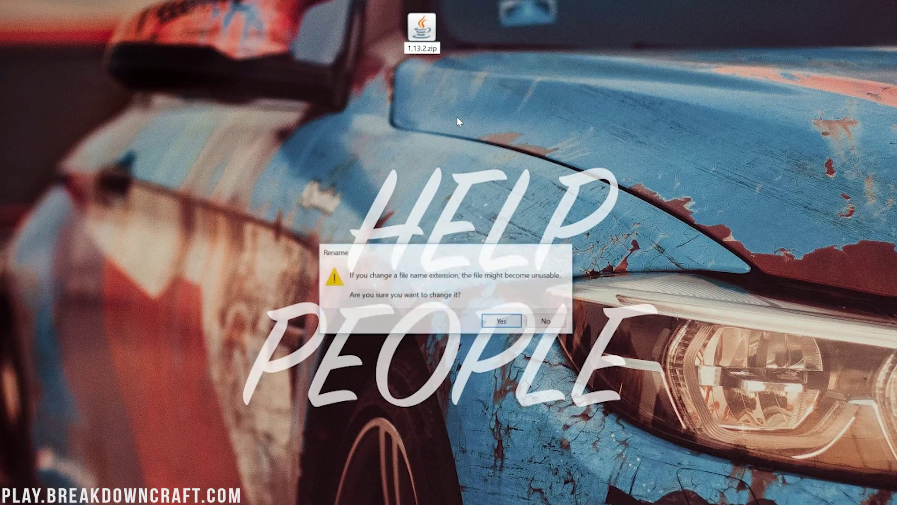
left_click_drag(401, 267, 402, 136)
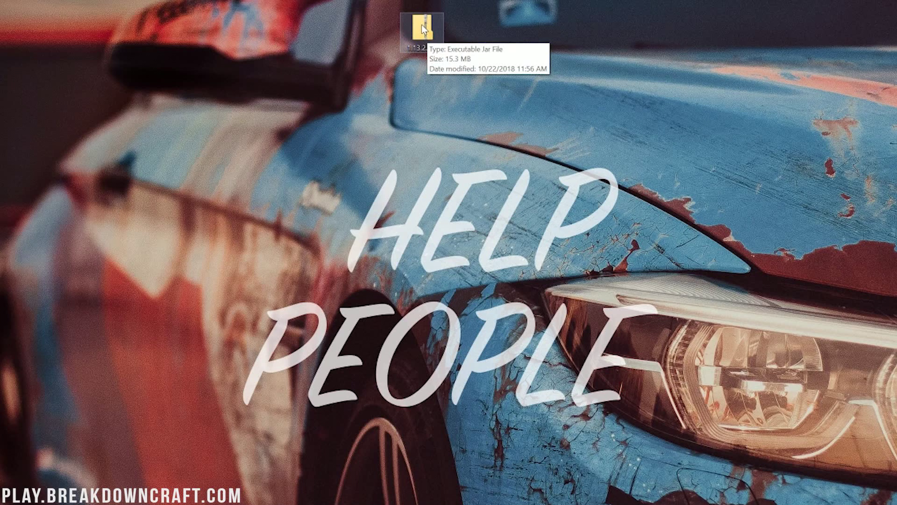
Extract All of 1.13.2.zip into a 1.13.2 folder on the desktop
right_click(421, 25)
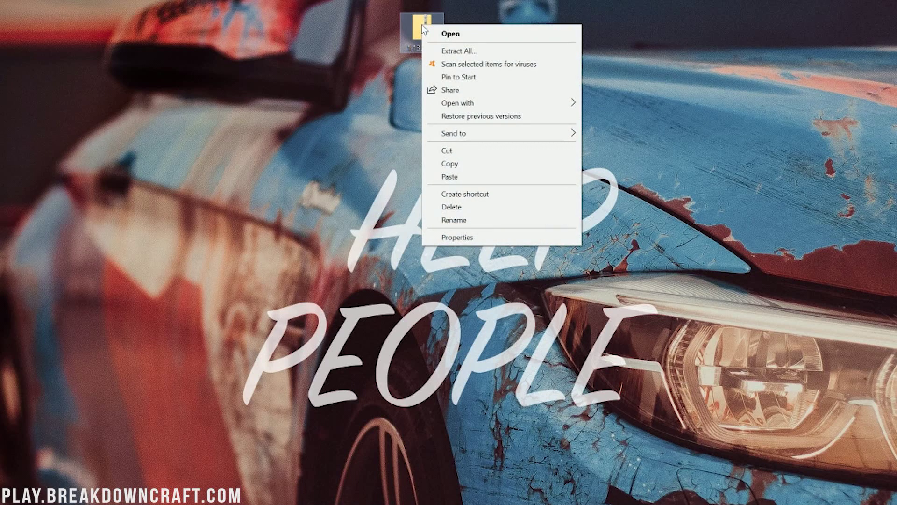
left_click(446, 52)
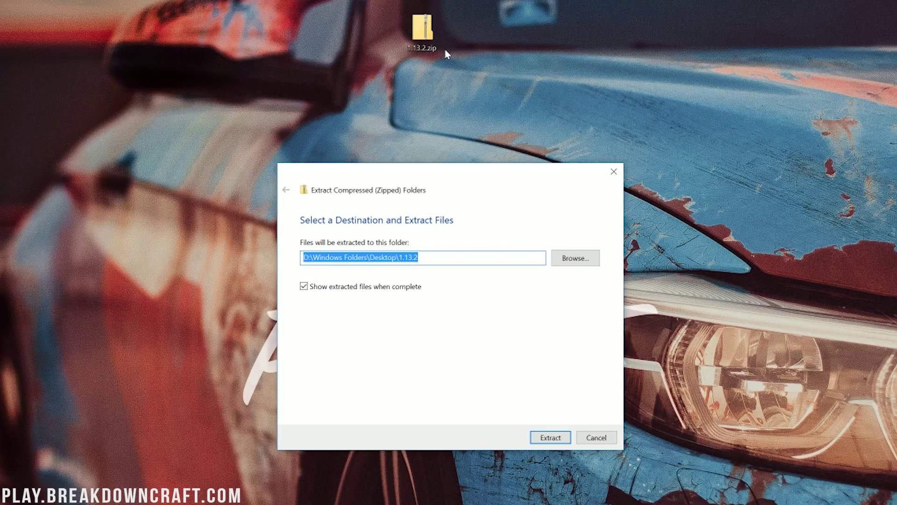
left_click(547, 436)
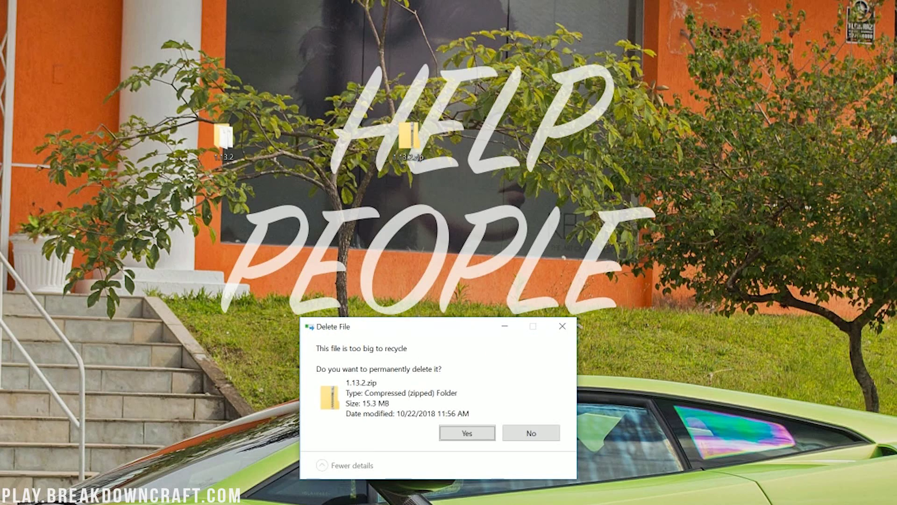
Permanently delete 1.13.2.zip and scroll through the extracted 1.13.2 folder's files
left_click(467, 432)
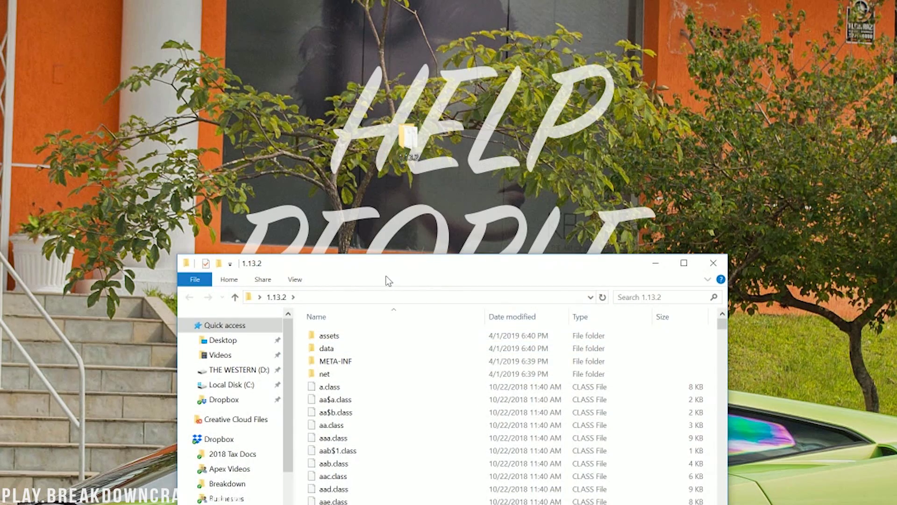
left_click_drag(385, 280, 370, 136)
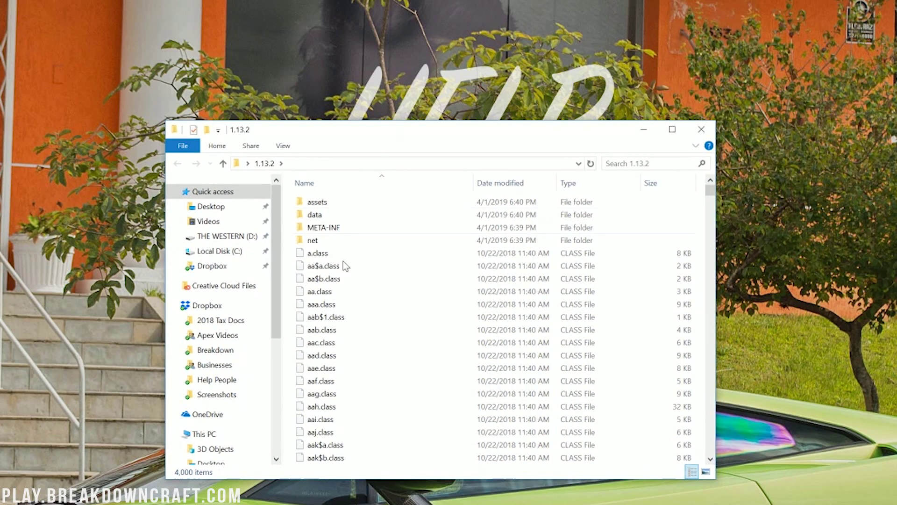
scroll(313, 425, "down", 10)
scroll(319, 392, "up", 10)
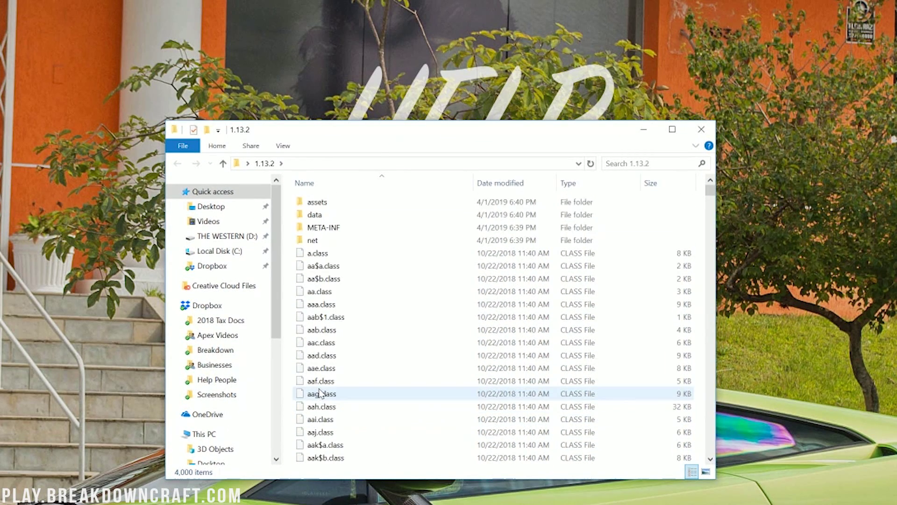
scroll(421, 281, "down", 10)
left_click(426, 269)
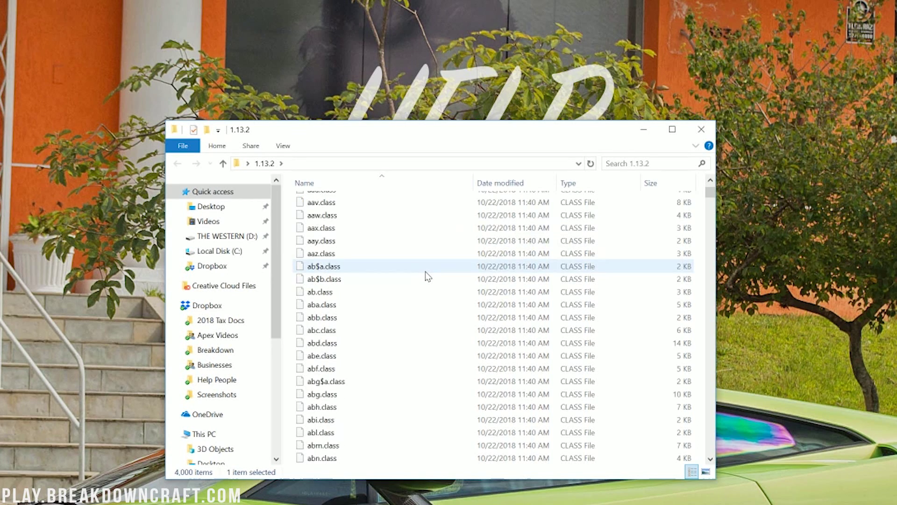
scroll(428, 276, "down", 20)
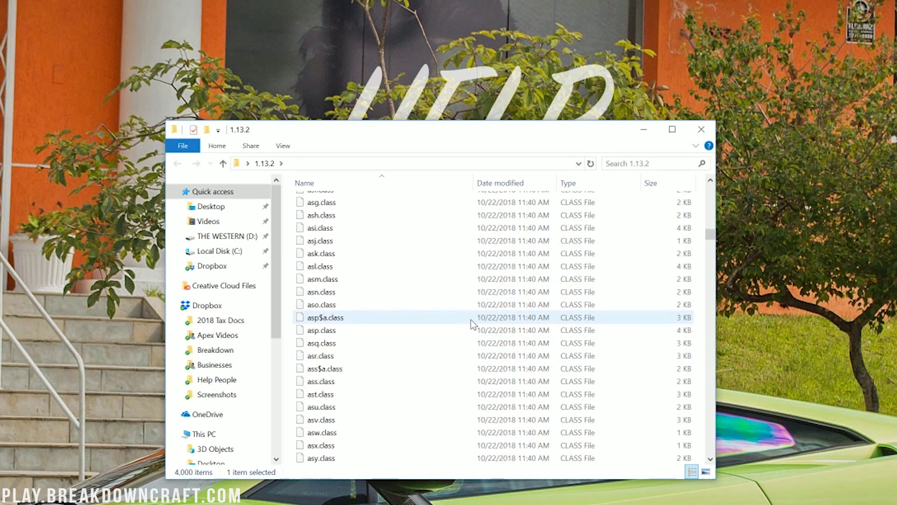
scroll(472, 321, "down", 20)
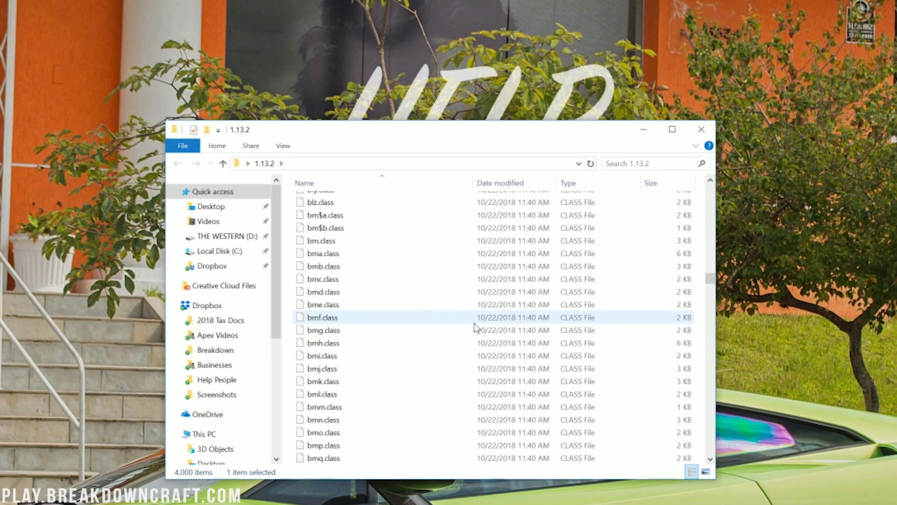
scroll(474, 324, "down", 20)
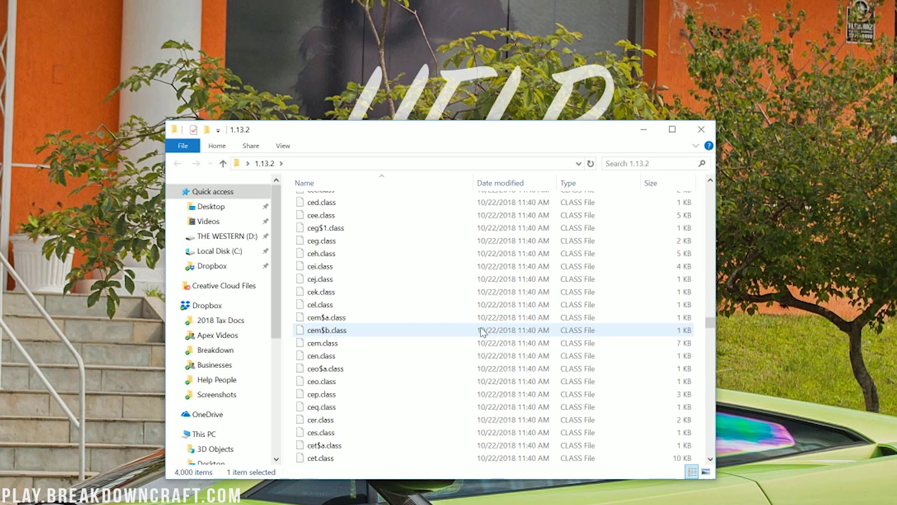
scroll(482, 331, "down", 20)
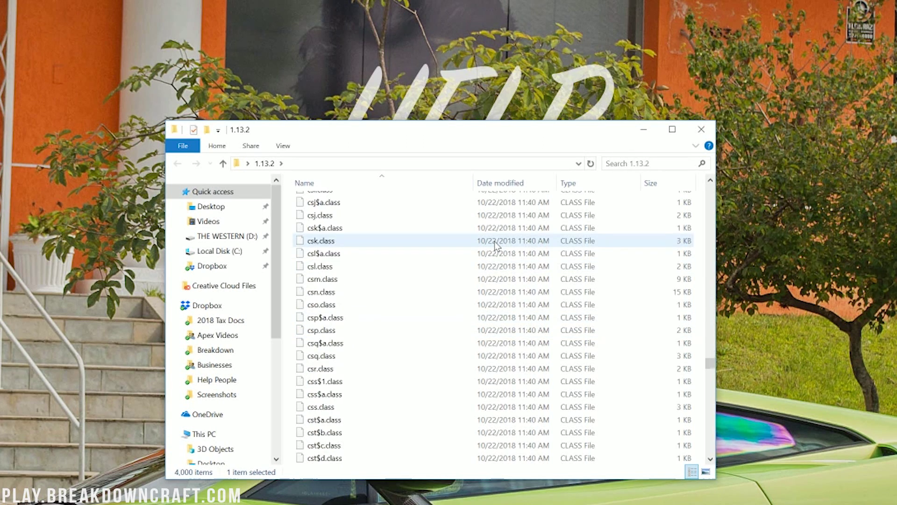
scroll(494, 241, "down", 20)
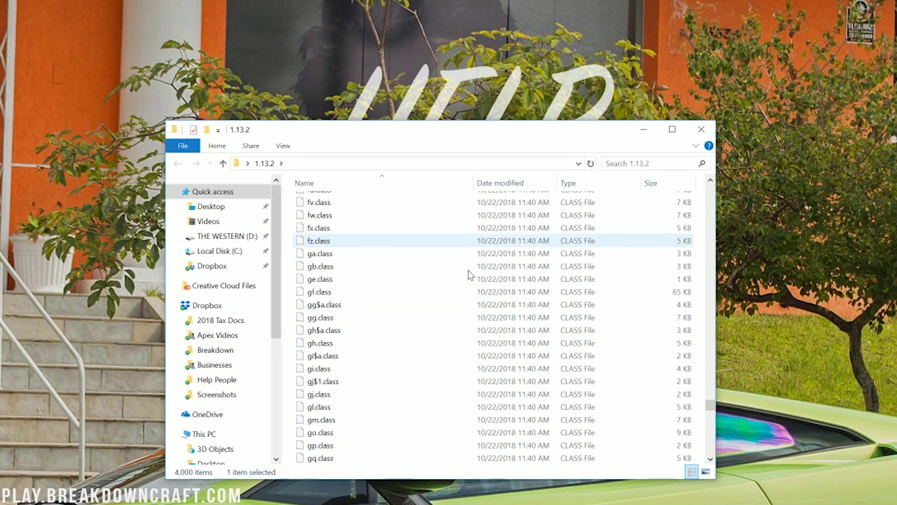
scroll(470, 275, "down", 20)
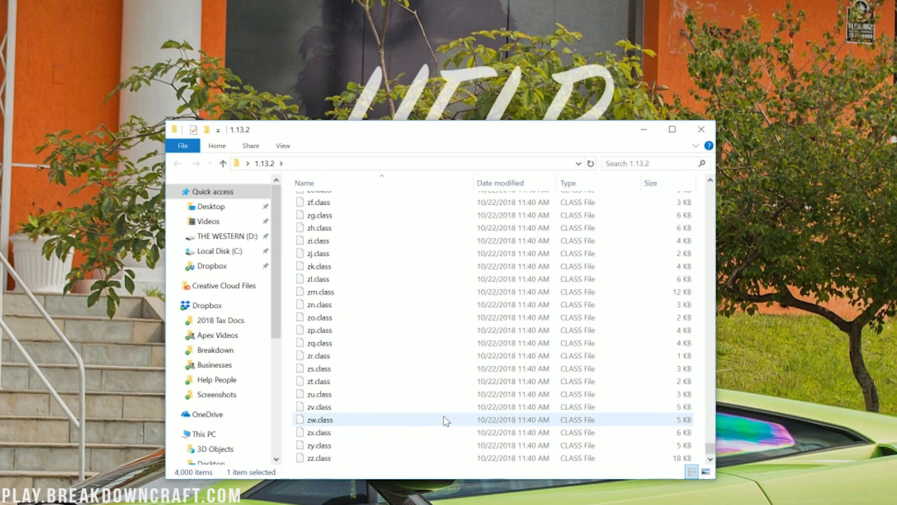
Select all the .class files and permanently delete them, leaving only assets
left_click(422, 456, "shift")
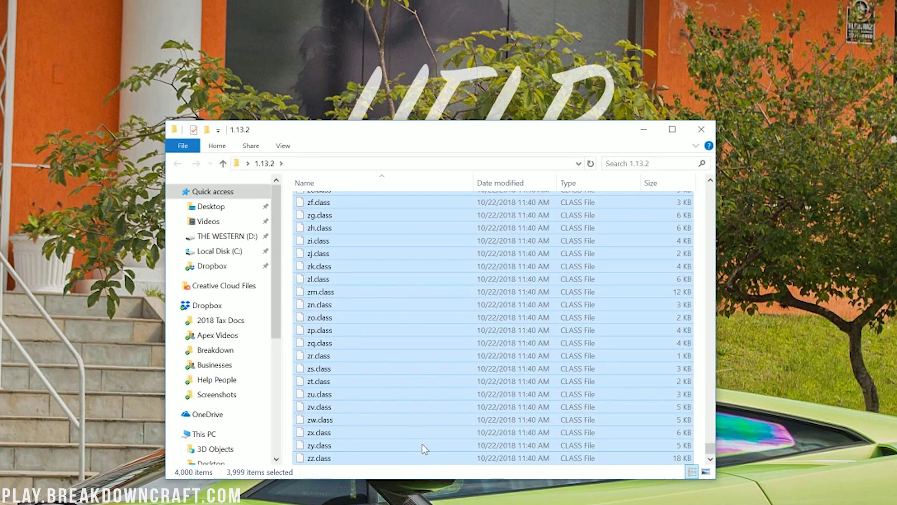
right_click(433, 321)
left_click(460, 431)
left_click(482, 447)
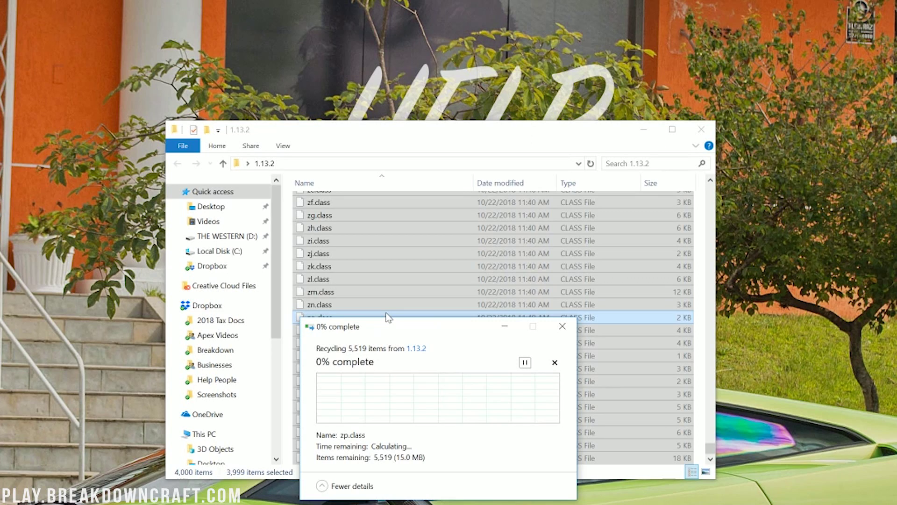
left_click(452, 391)
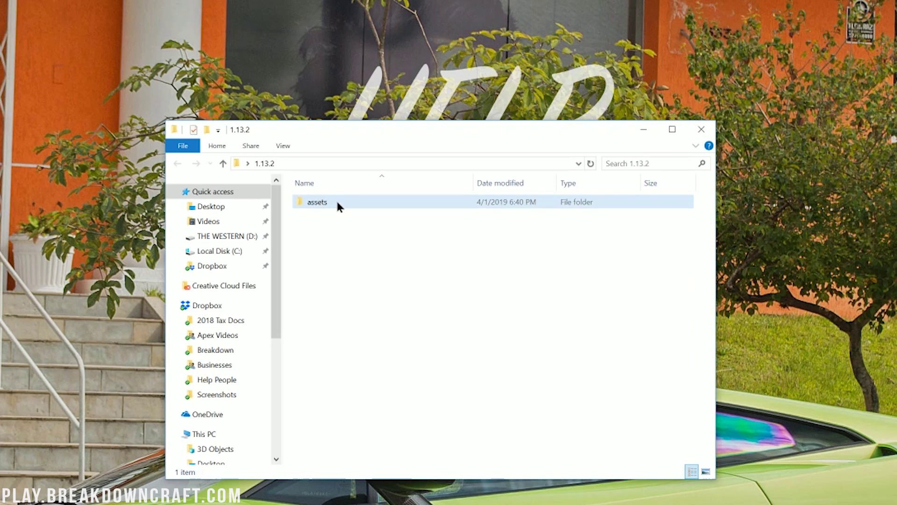
Navigate 1.13.2 > assets > minecraft > textures, briefly peeking into blockstates
left_click(330, 201)
double_click(332, 203)
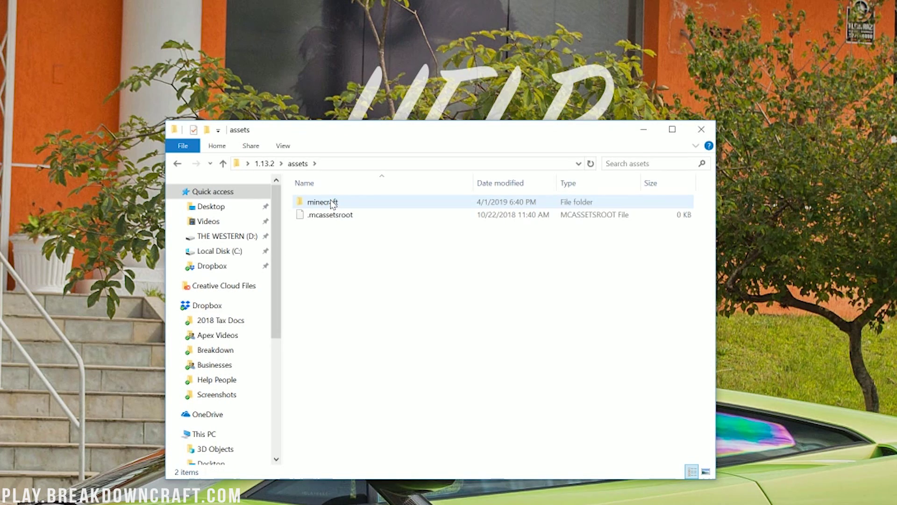
left_click(332, 203)
double_click(331, 202)
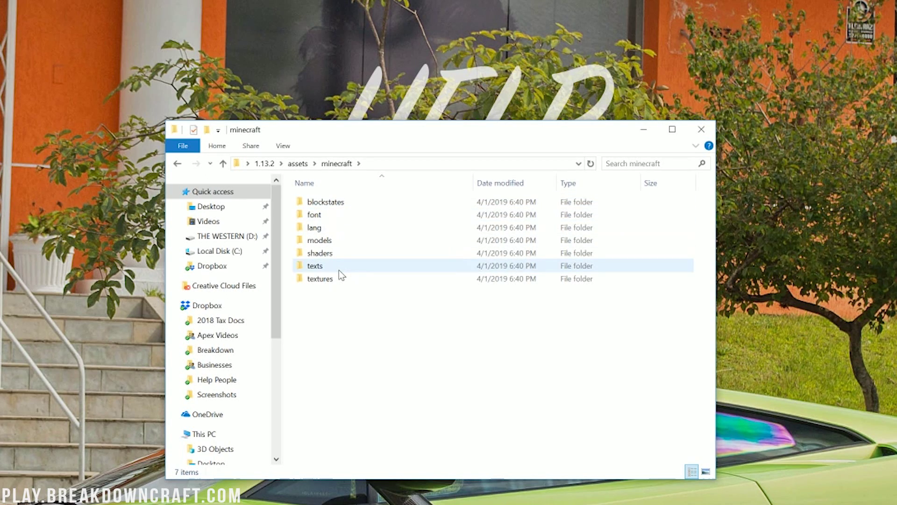
double_click(333, 202)
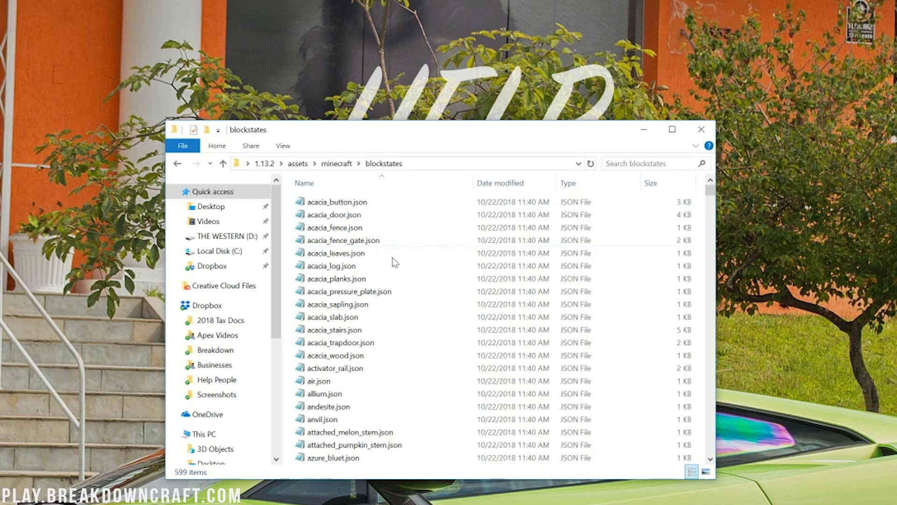
key("BackSpace")
double_click(344, 275)
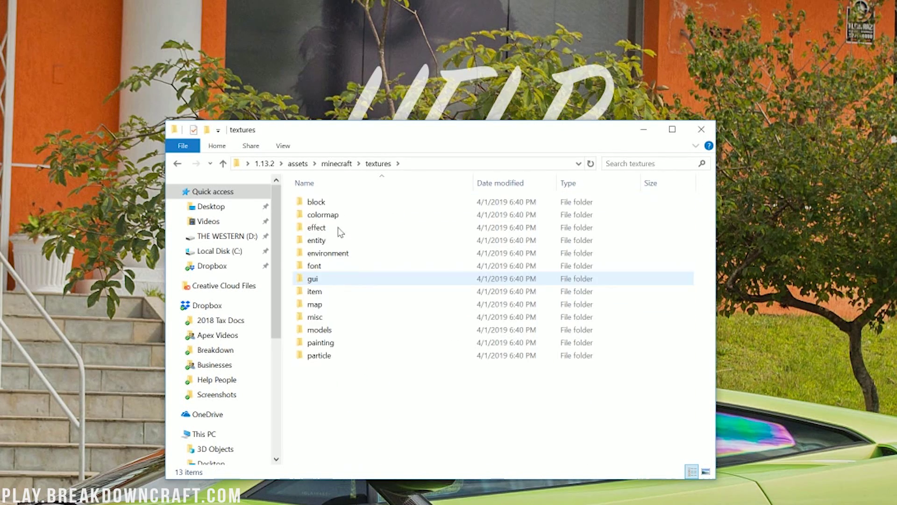
key("BackSpace")
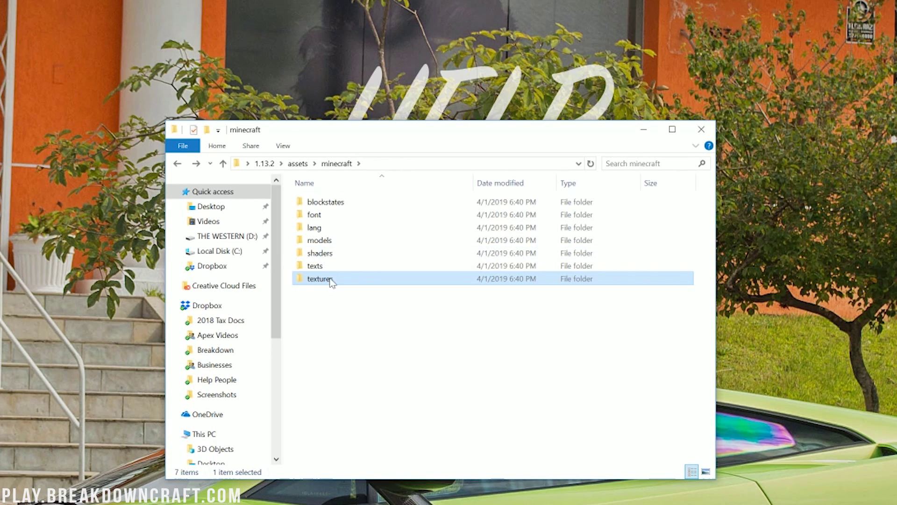
double_click(322, 279)
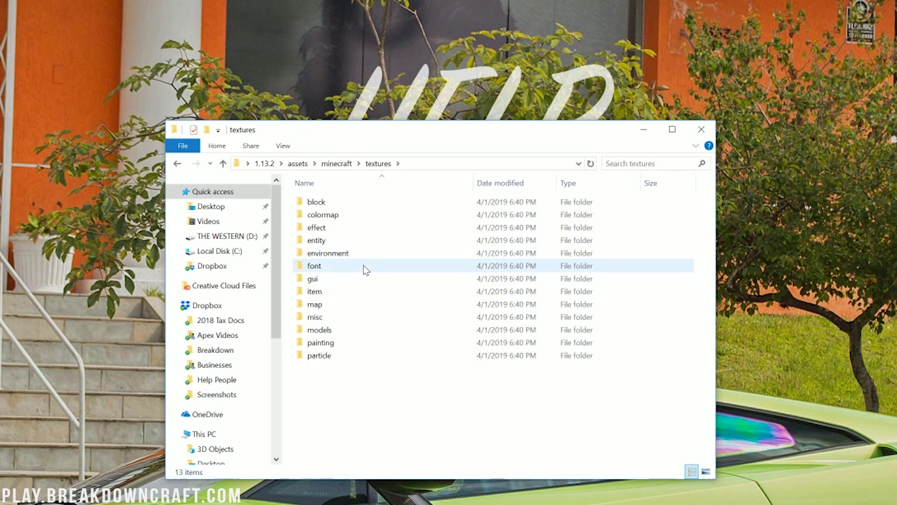
Open the block textures folder, locate dirt.png and bring up its context menu
double_click(352, 202)
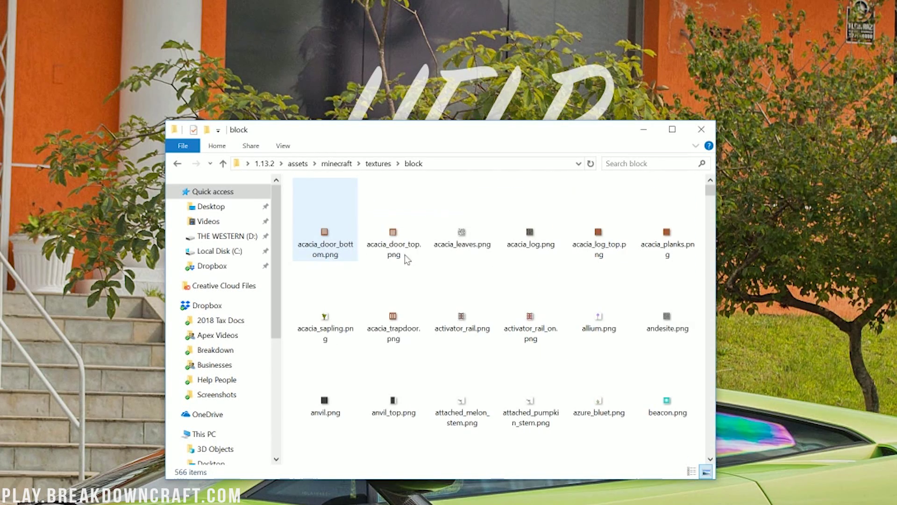
scroll(485, 290, "down", 10)
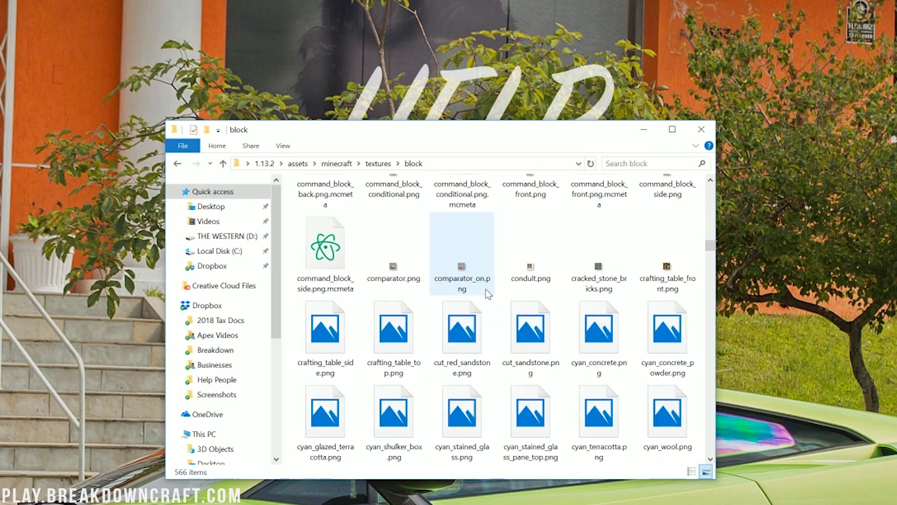
scroll(486, 290, "down", 20)
scroll(486, 289, "up", 4)
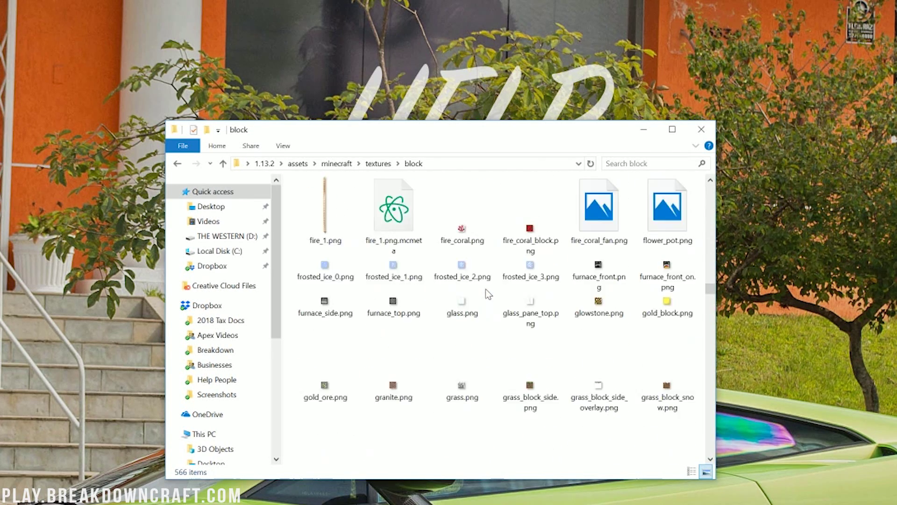
scroll(486, 290, "up", 5)
scroll(487, 293, "up", 4)
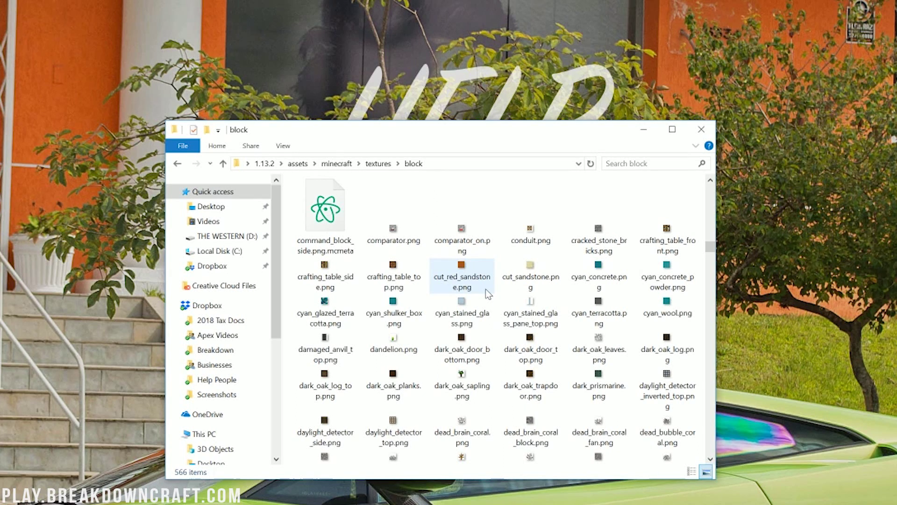
scroll(486, 292, "down", 3)
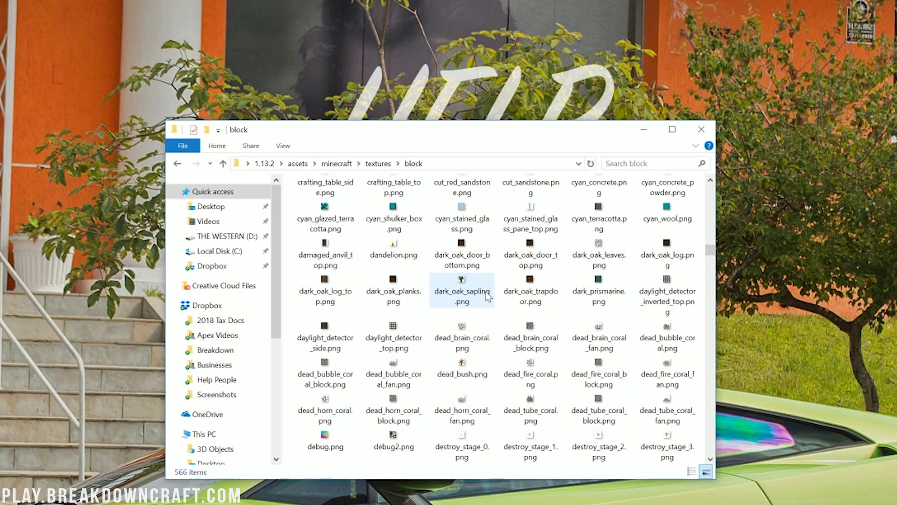
scroll(479, 321, "down", 3)
scroll(479, 321, "down", 3)
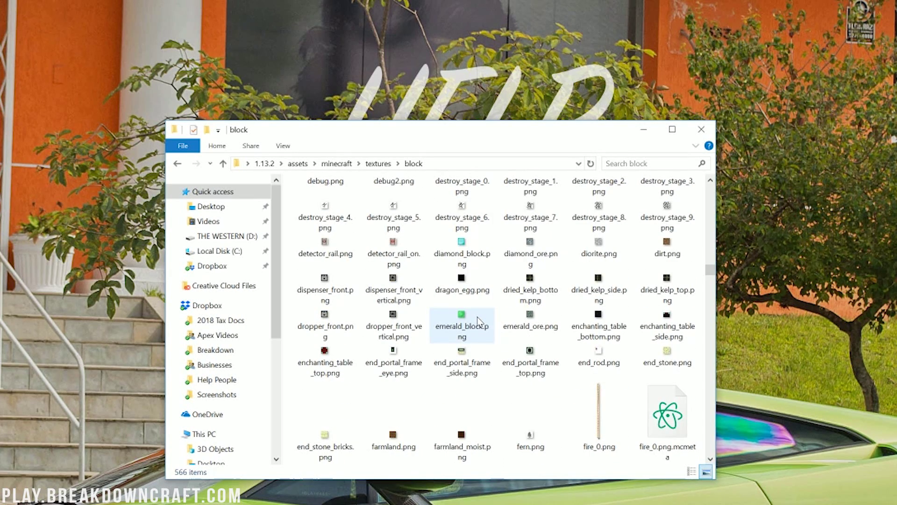
left_click(668, 251)
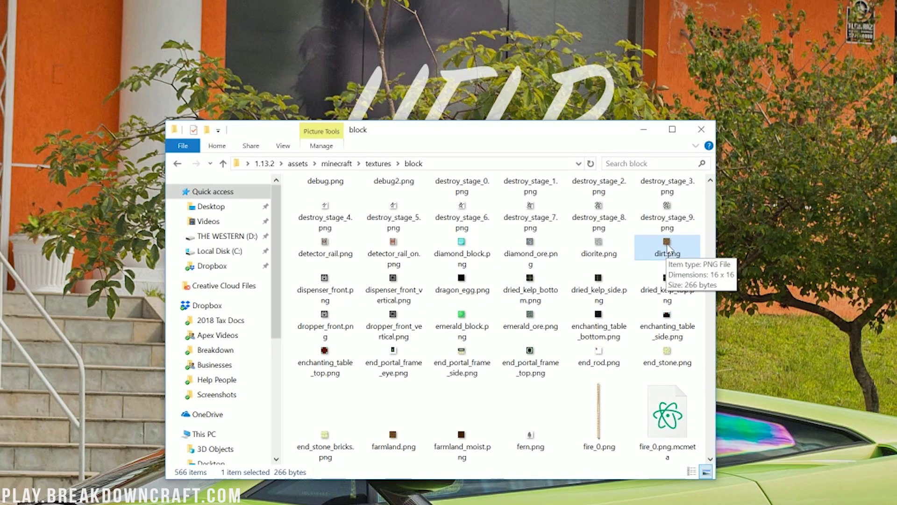
right_click(668, 248)
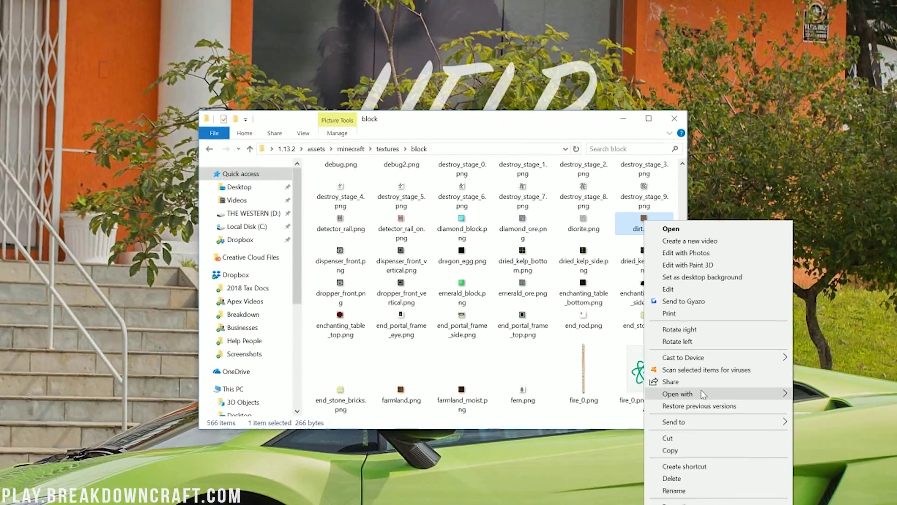
Open dirt.png with Adobe Photoshop CC 2019 and zoom the texture to 6400%
mouse_move(710, 439)
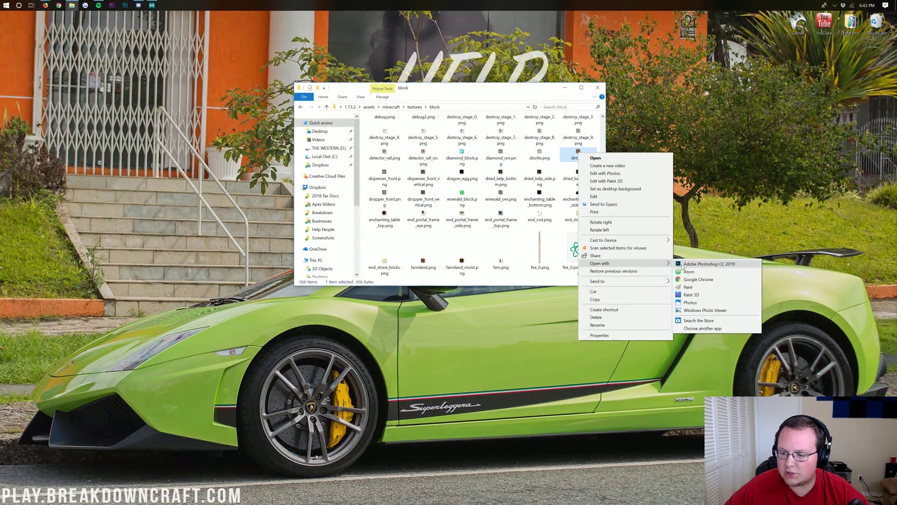
left_click(850, 445)
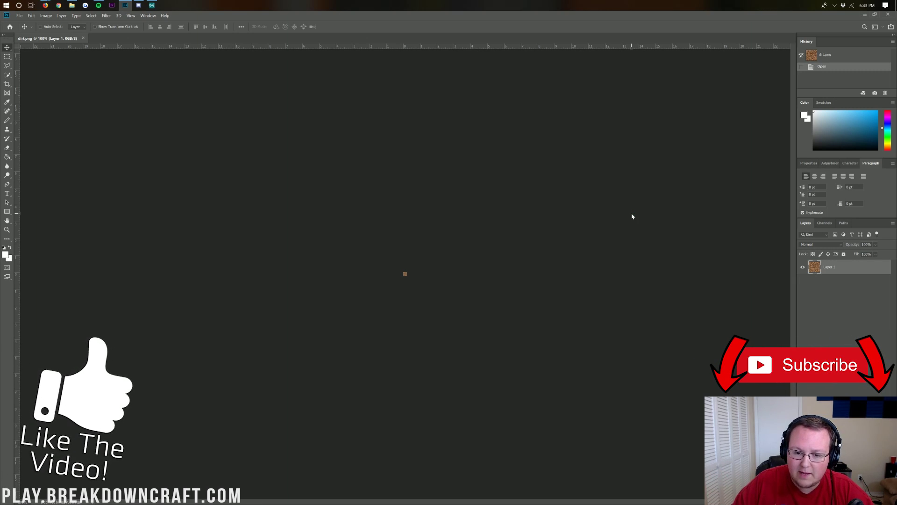
left_click(420, 294)
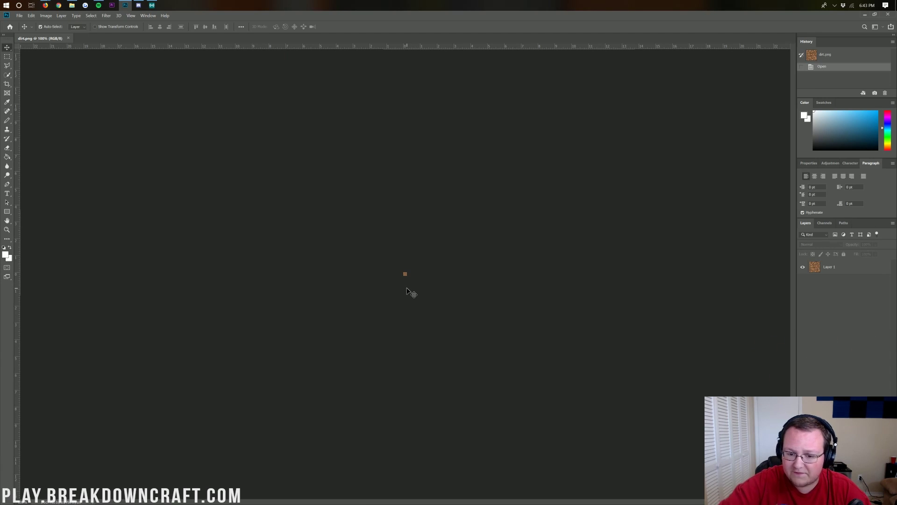
key("ctrl+plus")
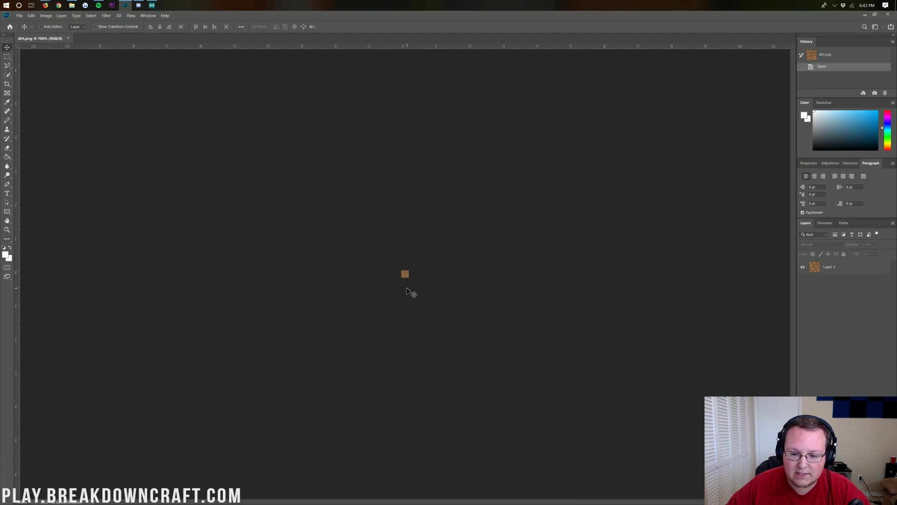
key("ctrl+plus")
key("ctrl+plus")
key("ctrl+plus")
key("ctrl+plus")
key("ctrl+plus")
key("ctrl+plus")
key("ctrl+plus")
key("ctrl+plus")
key("ctrl+plus")
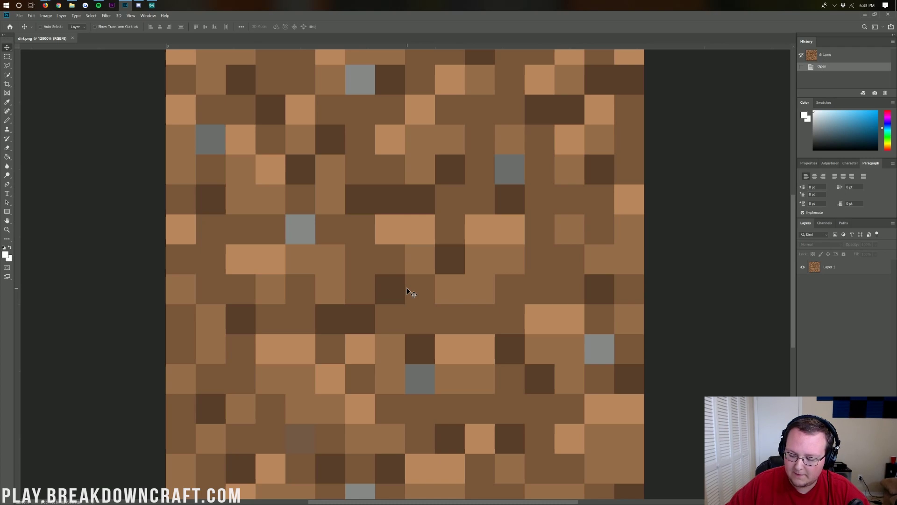
key("ctrl+minus")
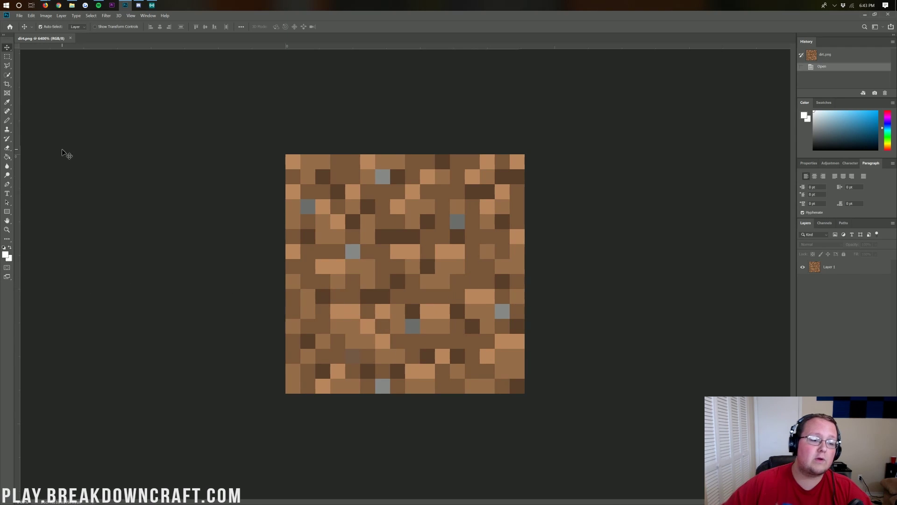
Pick Photoshop's fill tool and dismiss the foreground colour picker without changing the colour
left_click(6, 158)
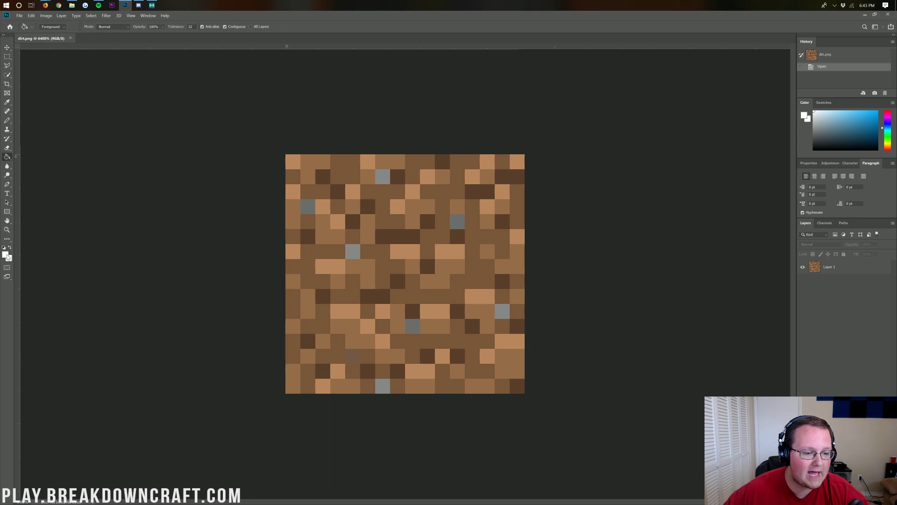
left_click(7, 256)
left_click(508, 149)
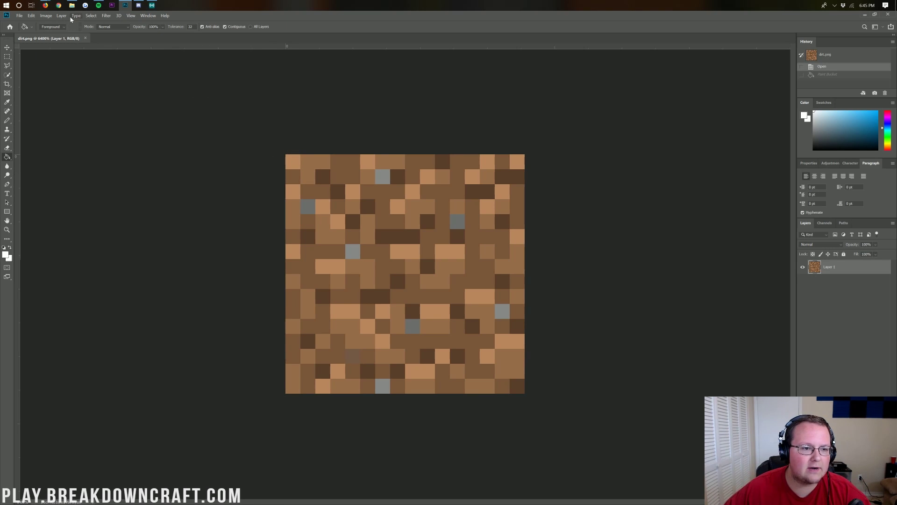
Convert dirt.png to Grayscale, discarding its colour, and return to the block textures folder
left_click(47, 16)
mouse_move(54, 22)
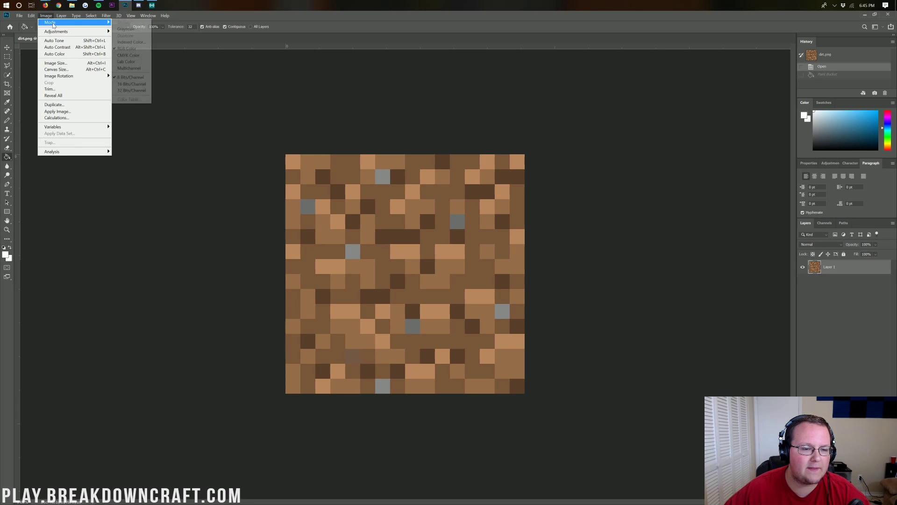
left_click(130, 29)
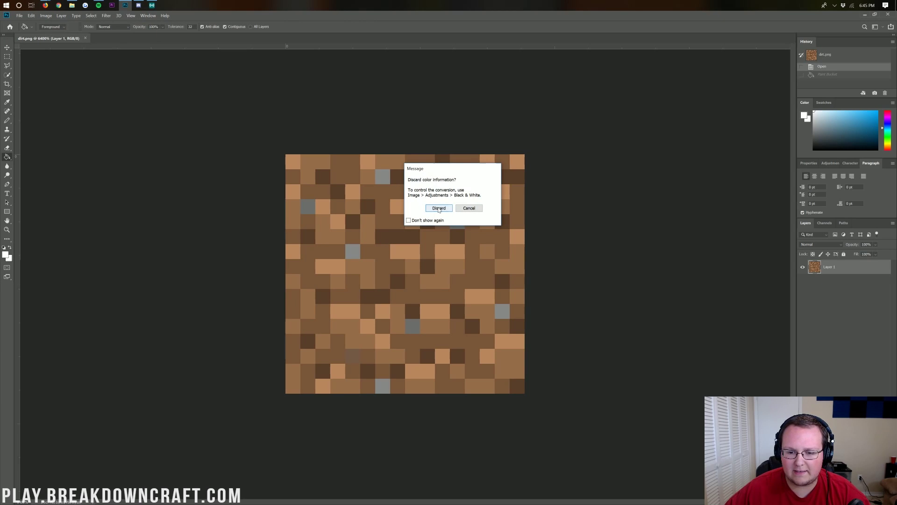
left_click(439, 208)
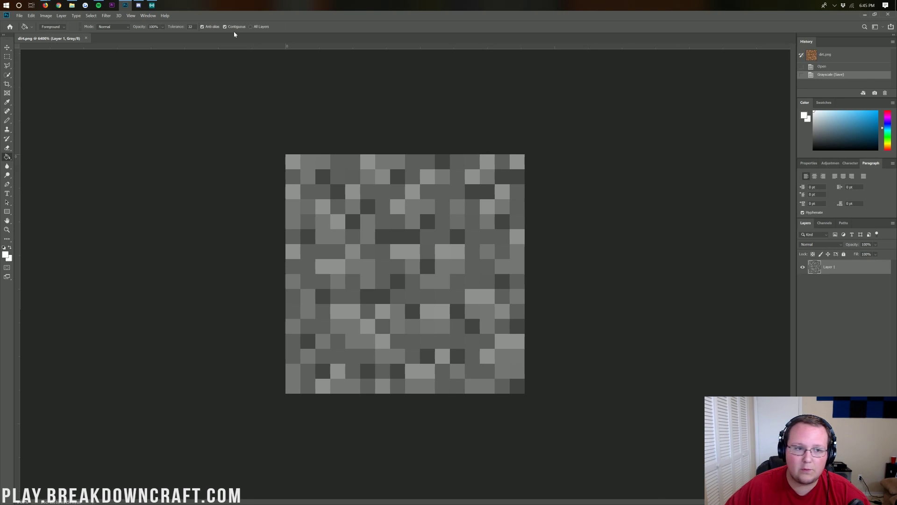
left_click(71, 5)
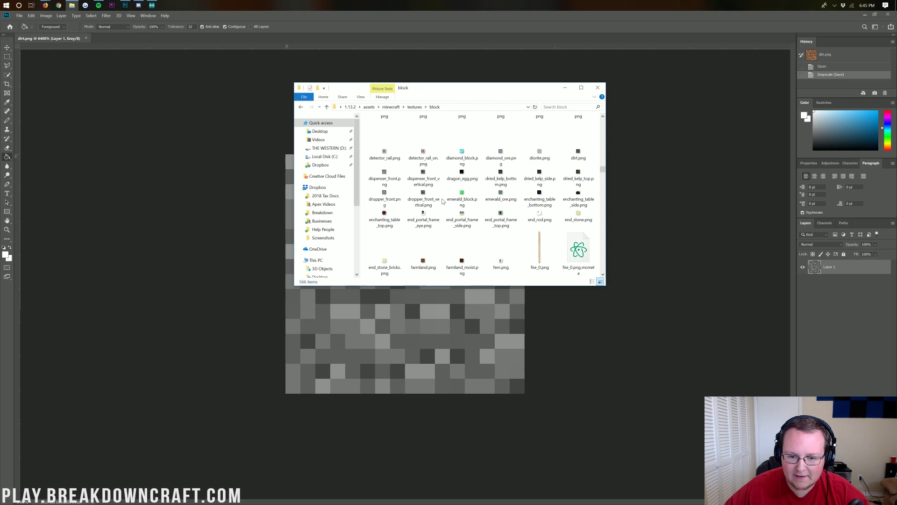
Find grass_block_side.png in the block folder and open it with Adobe Photoshop CC 2019
scroll(443, 200, "down", 10)
scroll(442, 201, "up", 3)
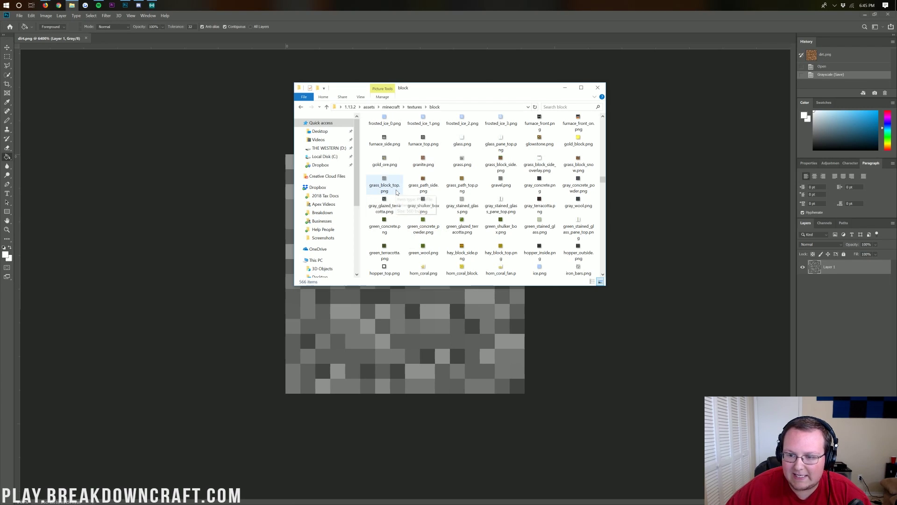
scroll(461, 154, "up", 3)
scroll(461, 154, "up", 5)
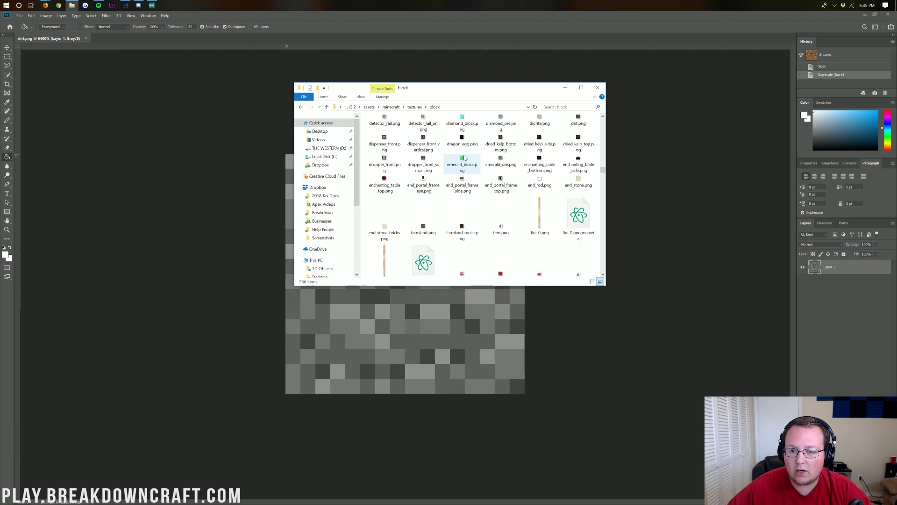
scroll(561, 161, "up", 2)
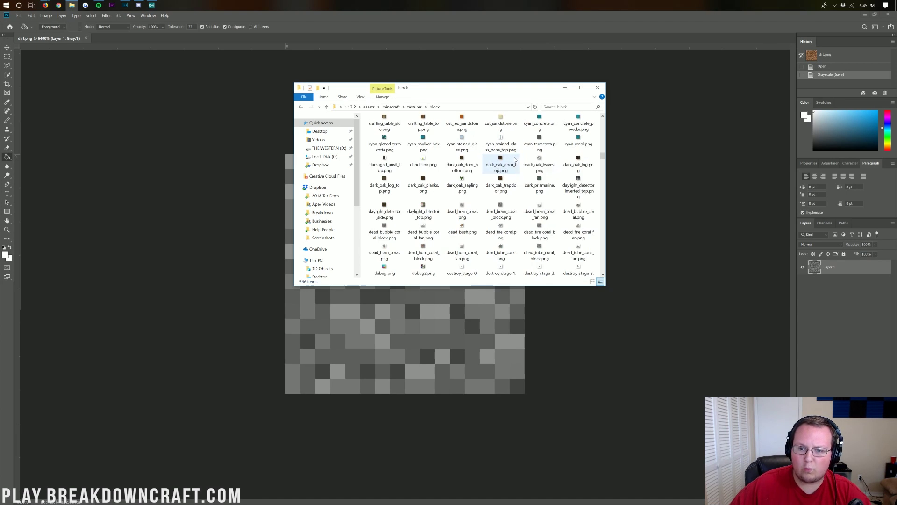
scroll(515, 160, "down", 5)
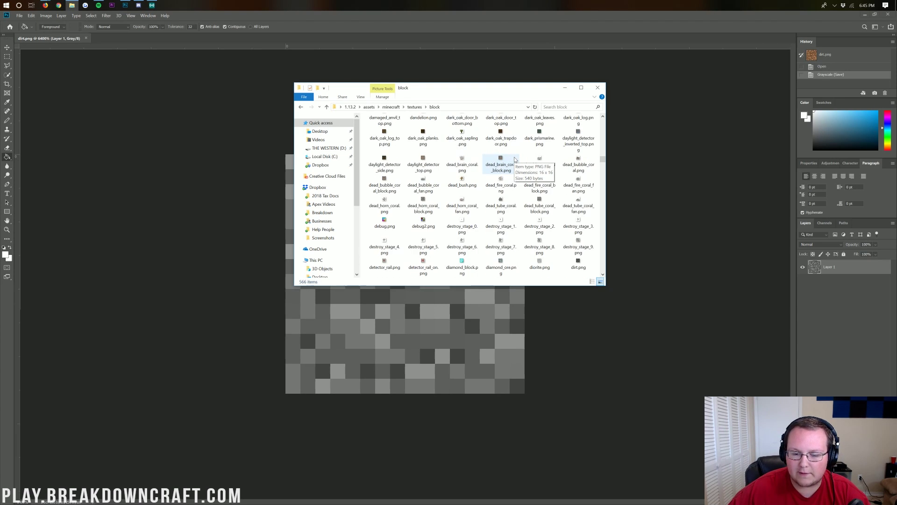
scroll(515, 160, "down", 3)
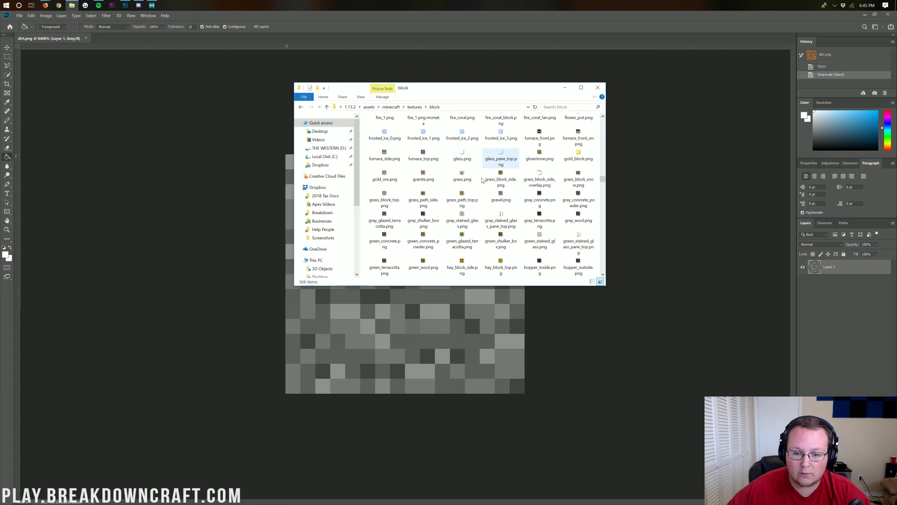
left_click(391, 199)
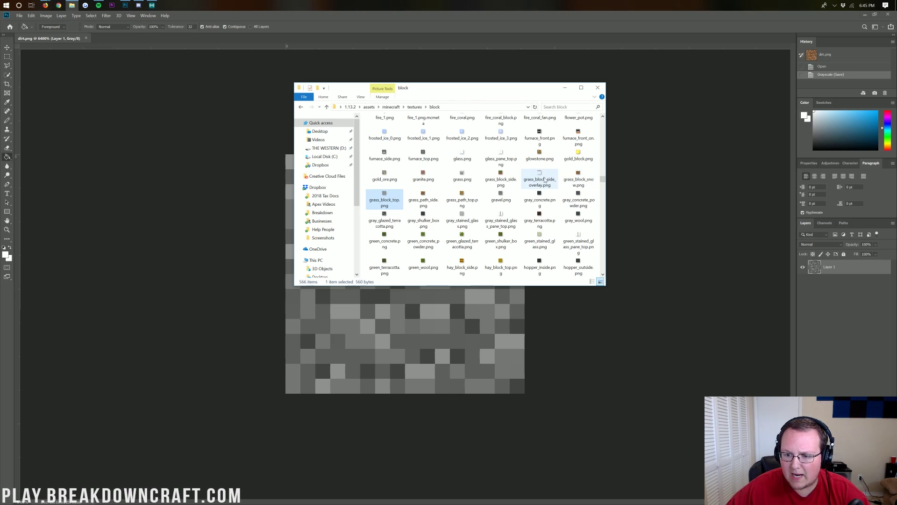
left_click(499, 178, "ctrl")
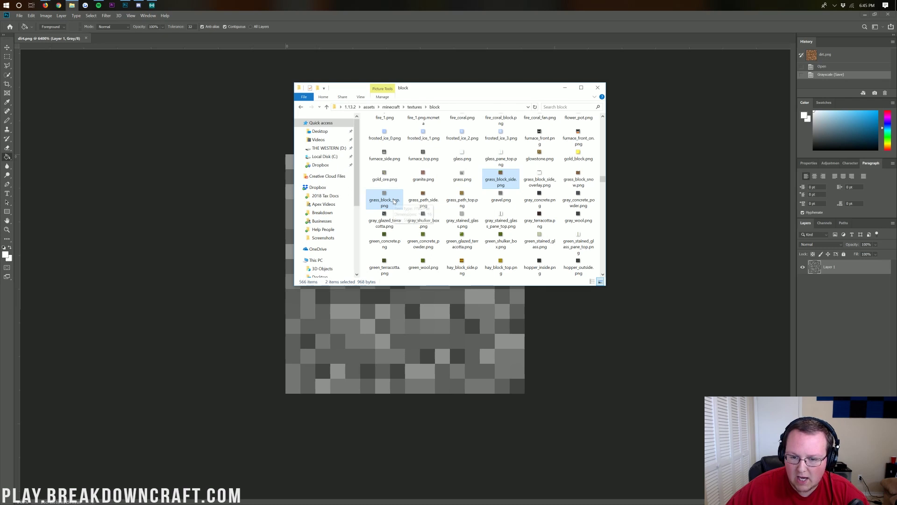
left_click(499, 180)
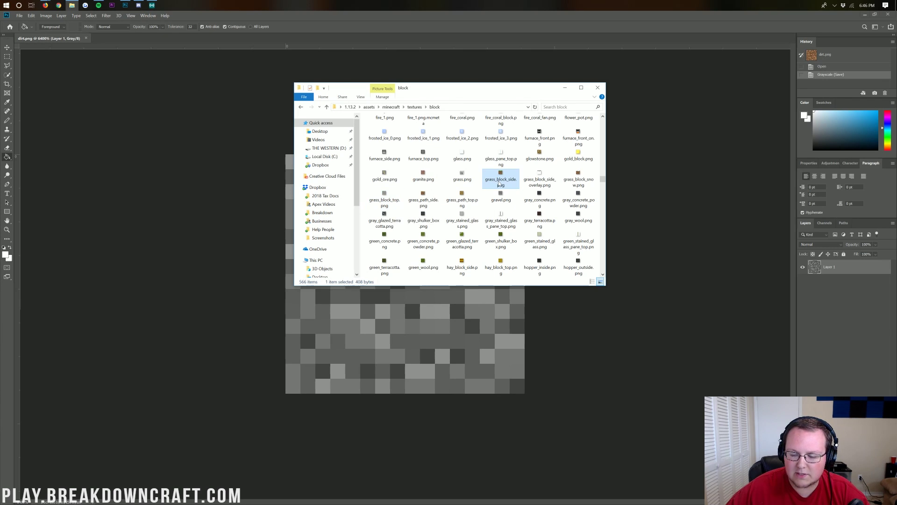
right_click(499, 182)
mouse_move(535, 293)
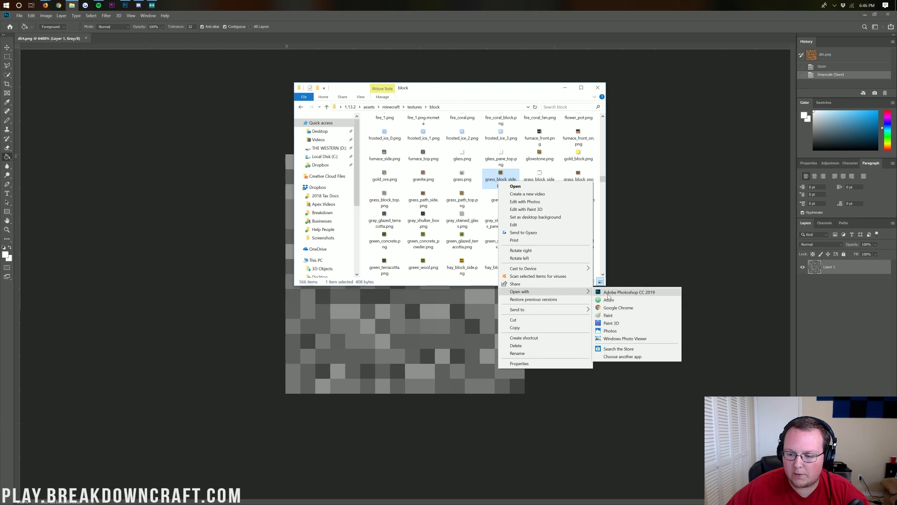
left_click(608, 293)
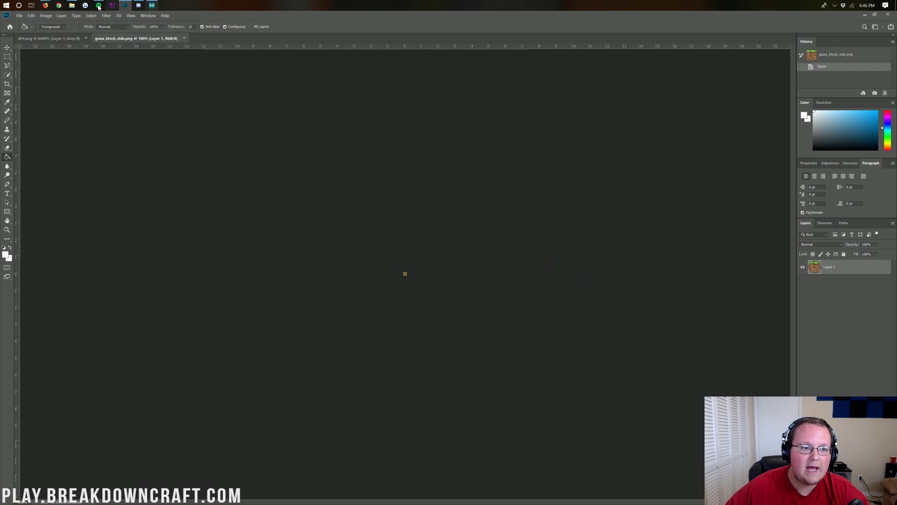
Back in File Explorer, open grass_block_top.png with Adobe Photoshop CC 2019
left_click(71, 5)
left_click(384, 201)
right_click(384, 201)
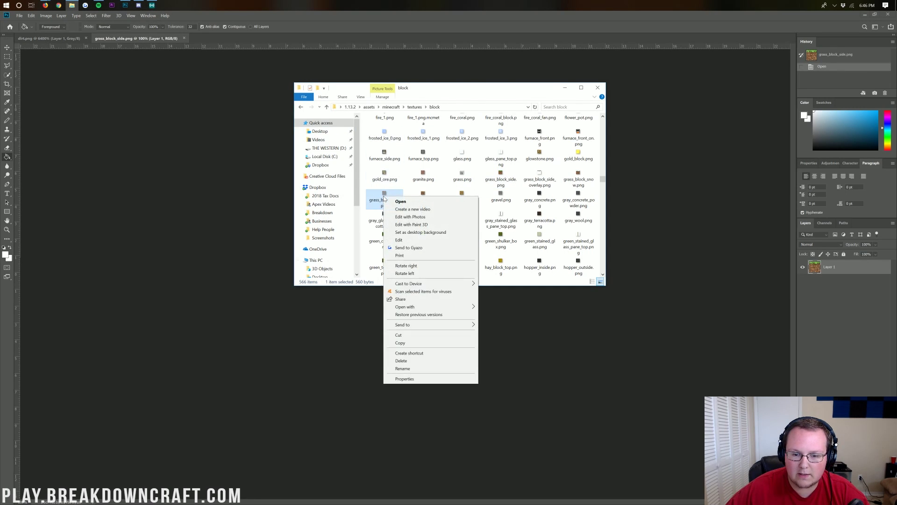
mouse_move(475, 308)
left_click(514, 307)
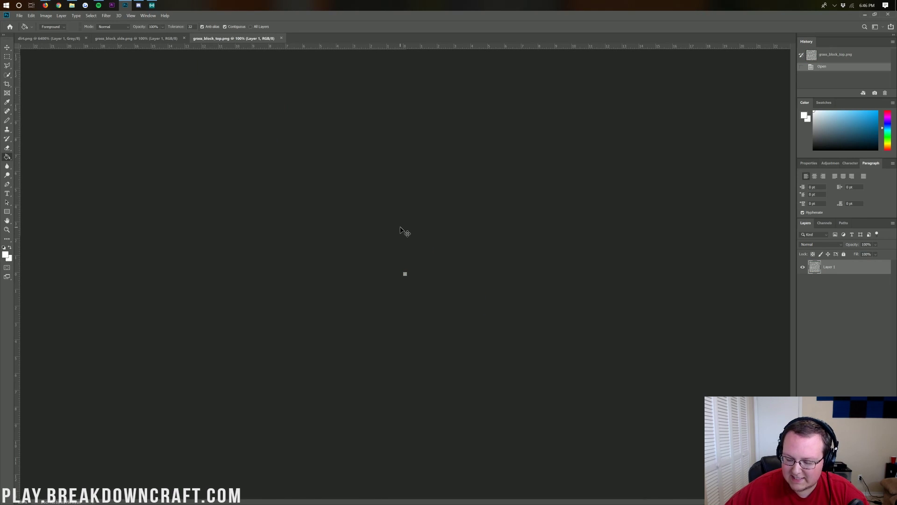
Fit the grass textures to the view and convert grass_block_side.png to Grayscale, discarding colour
key("ctrl+0")
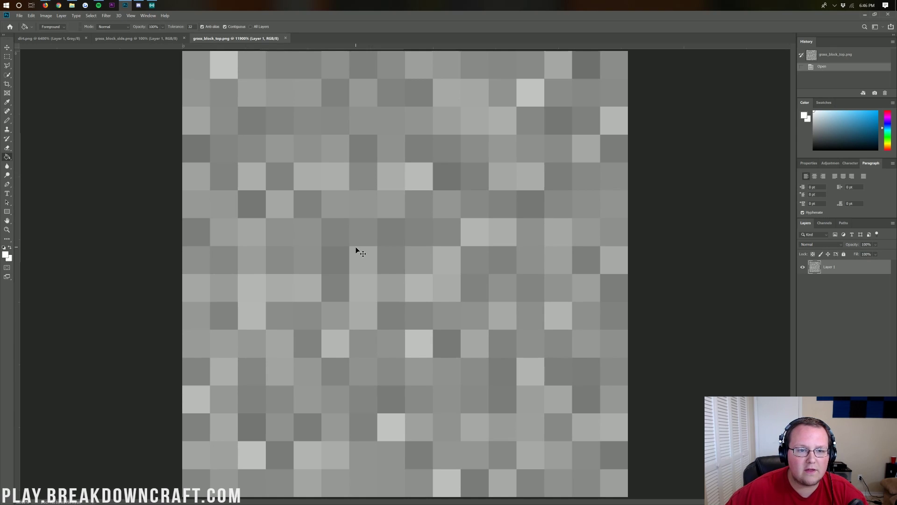
key("ctrl+minus")
key("ctrl+minus")
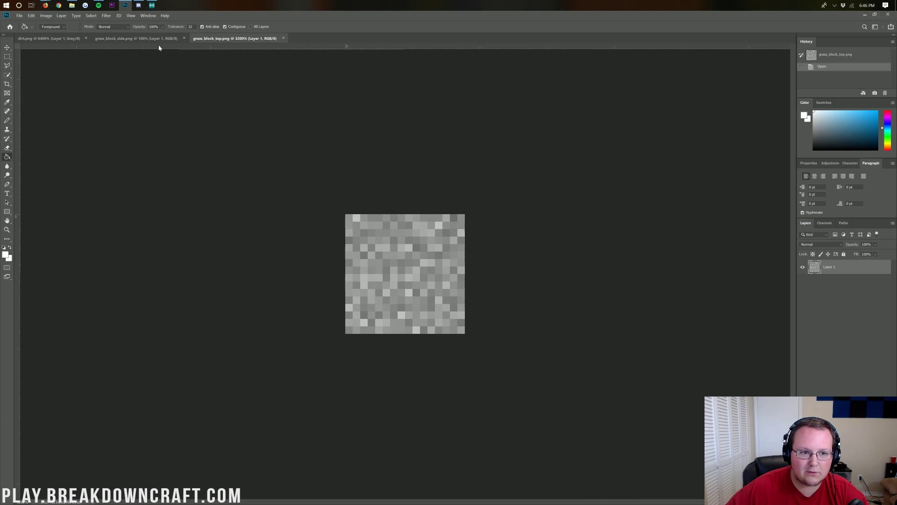
left_click(140, 38)
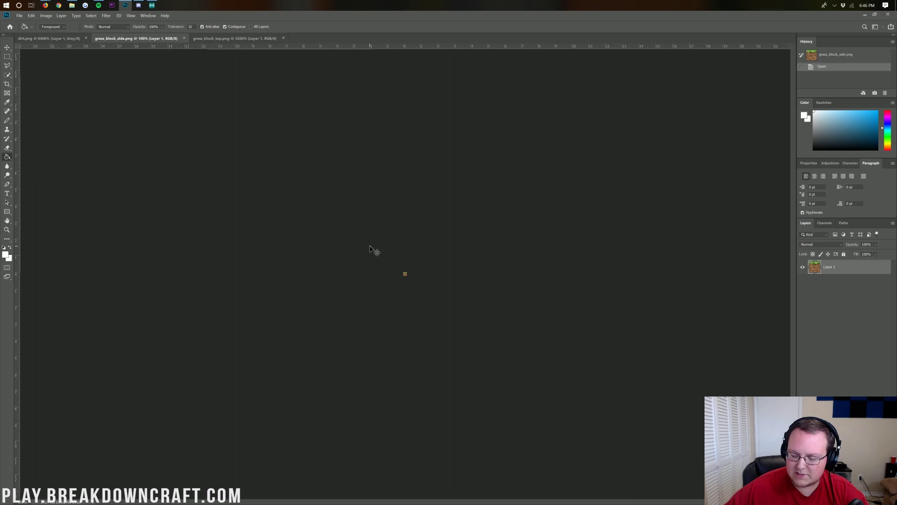
key("ctrl+0")
left_click(46, 16)
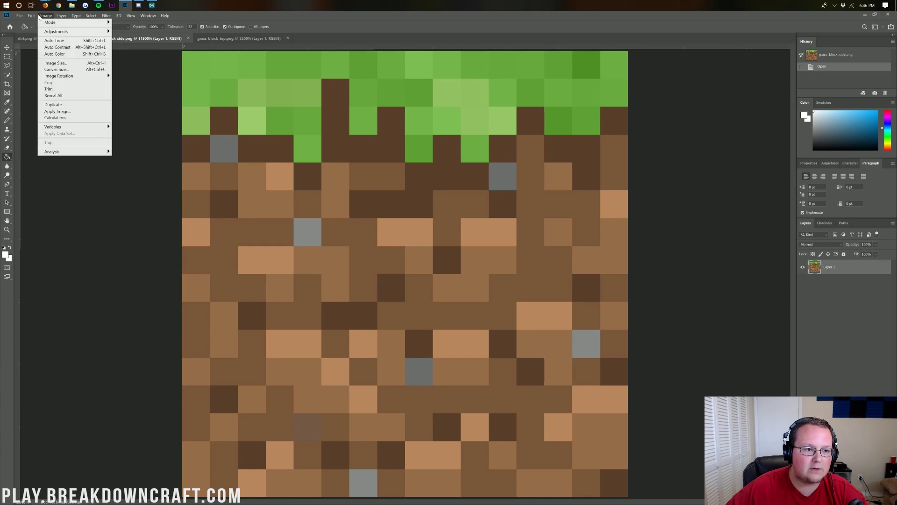
mouse_move(94, 25)
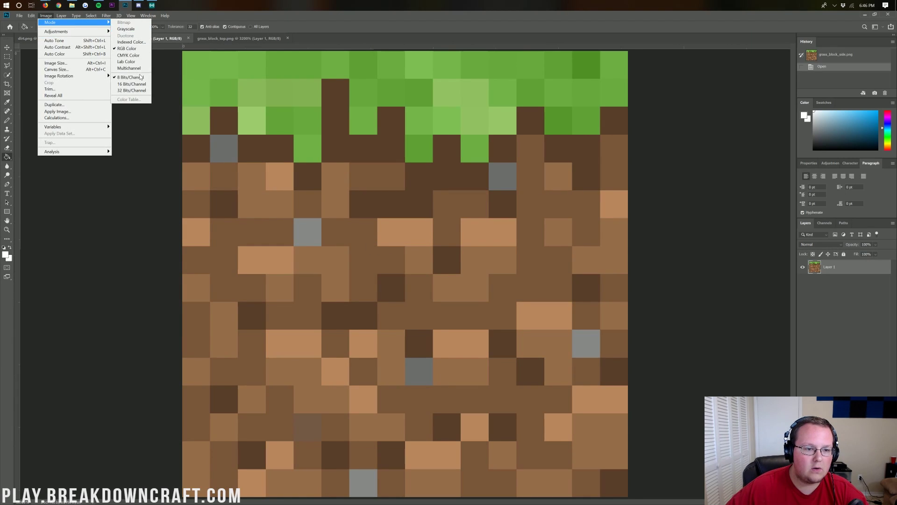
left_click(127, 30)
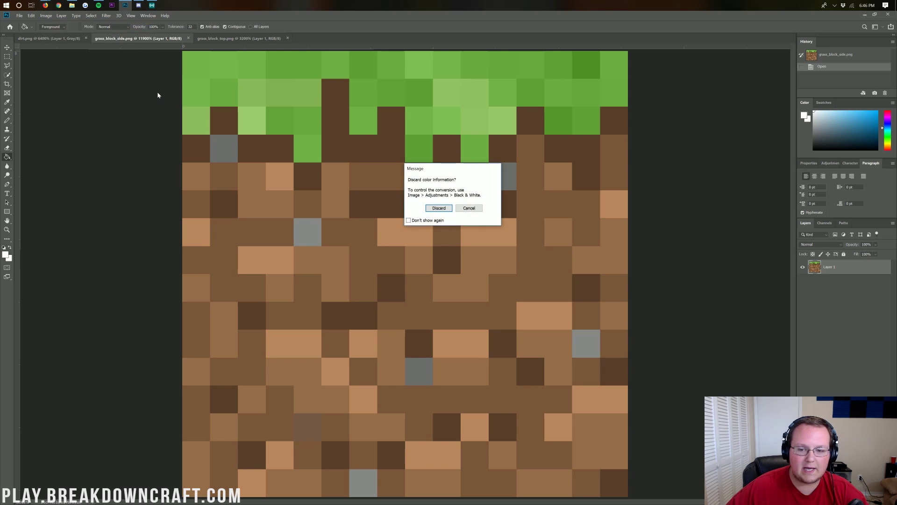
key("Return")
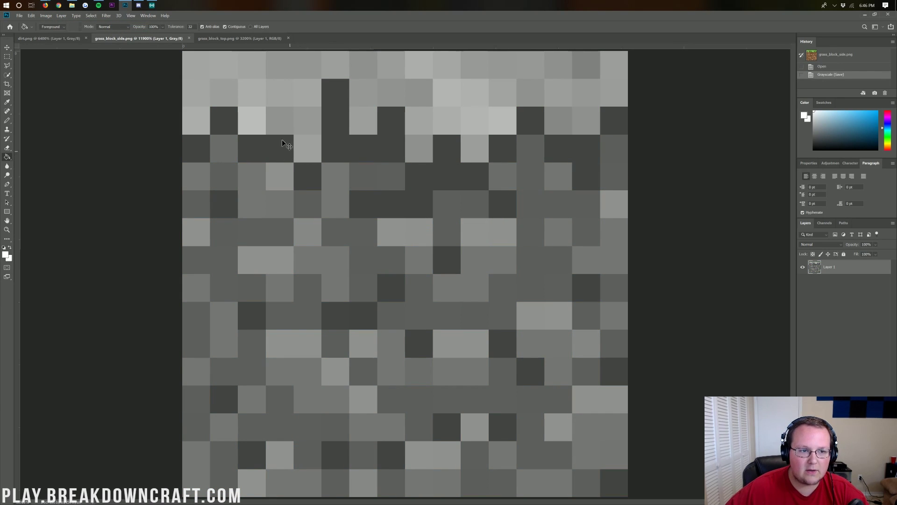
Convert grass_block_top.png to Grayscale, discarding colour, and save it
left_click(220, 38)
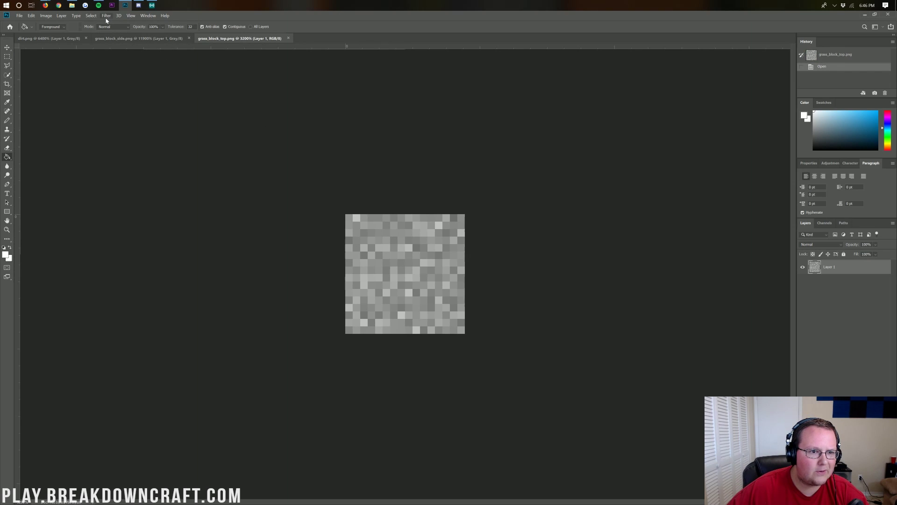
left_click(46, 16)
mouse_move(52, 22)
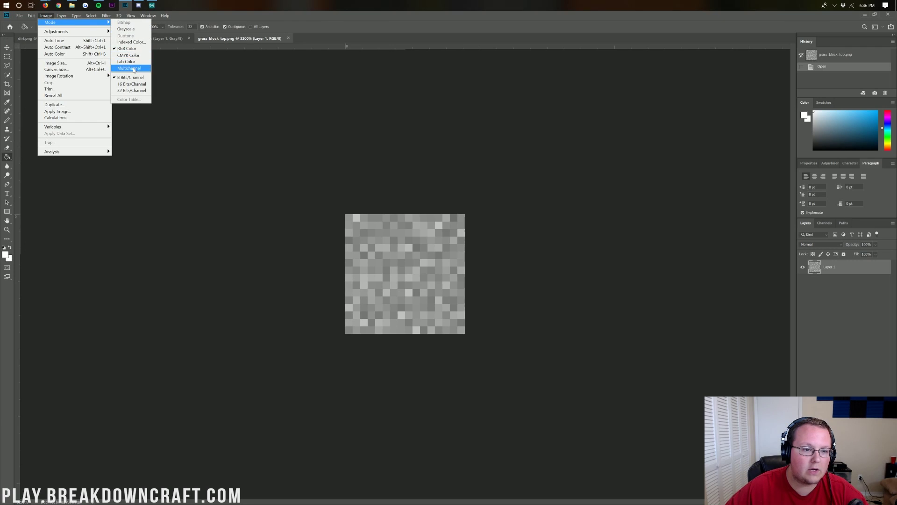
left_click(126, 29)
key("Return")
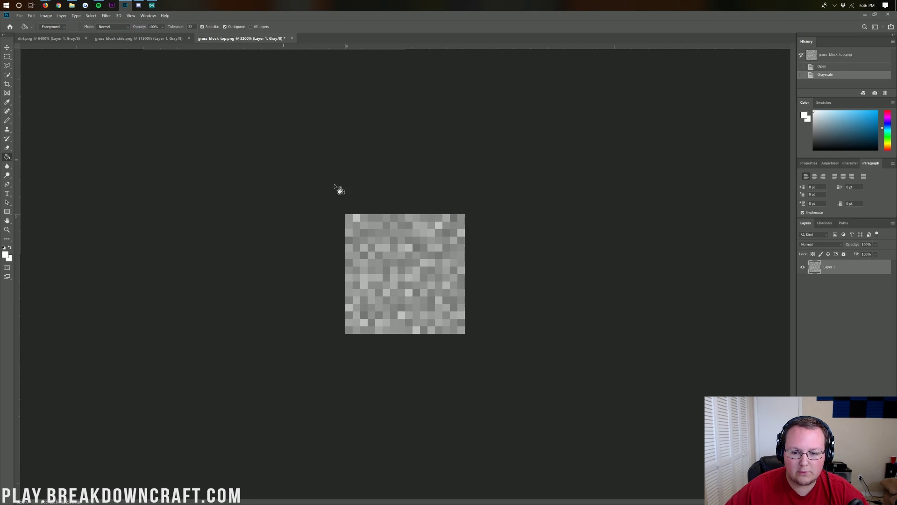
key("ctrl+s")
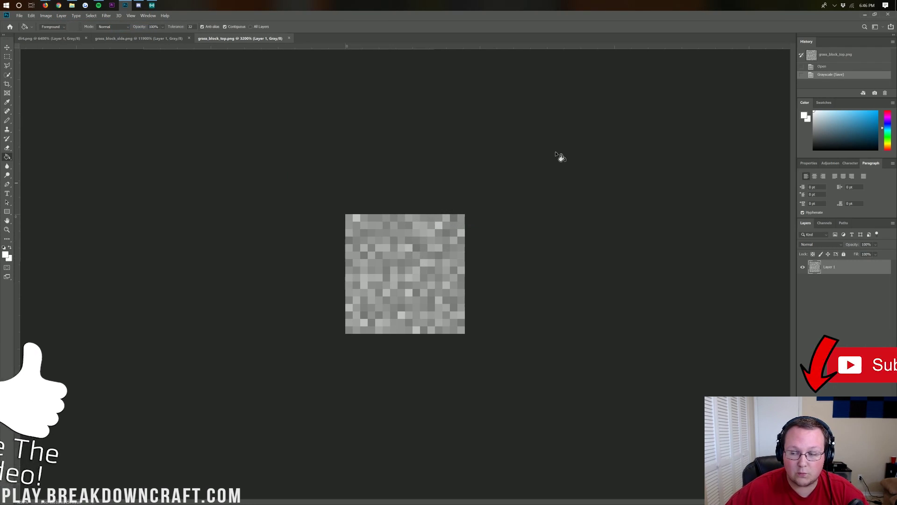
Minimize Photoshop, then go back to textures and forward into the block folder again
left_click(865, 15)
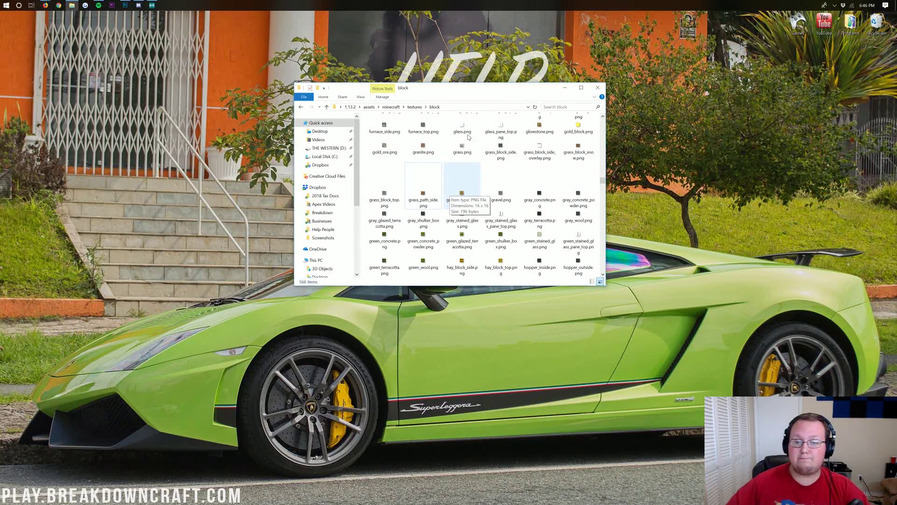
key("alt+Left")
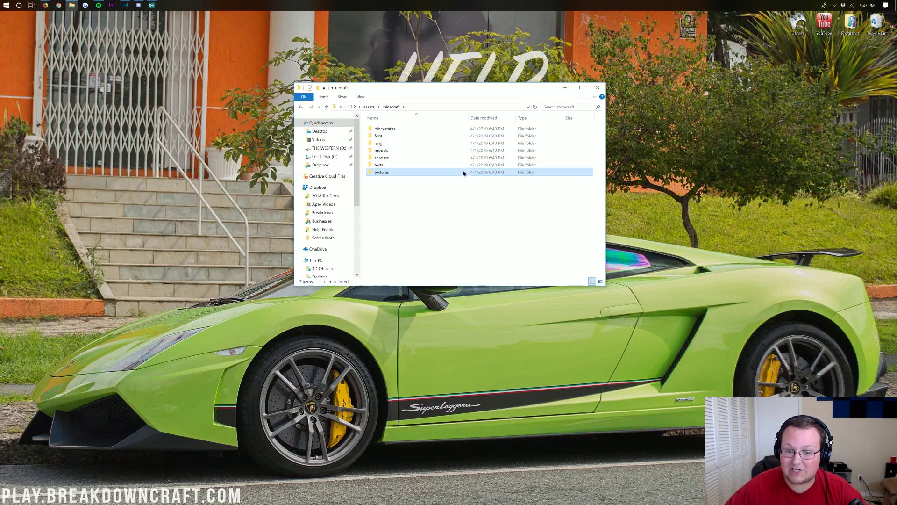
key("alt+Right")
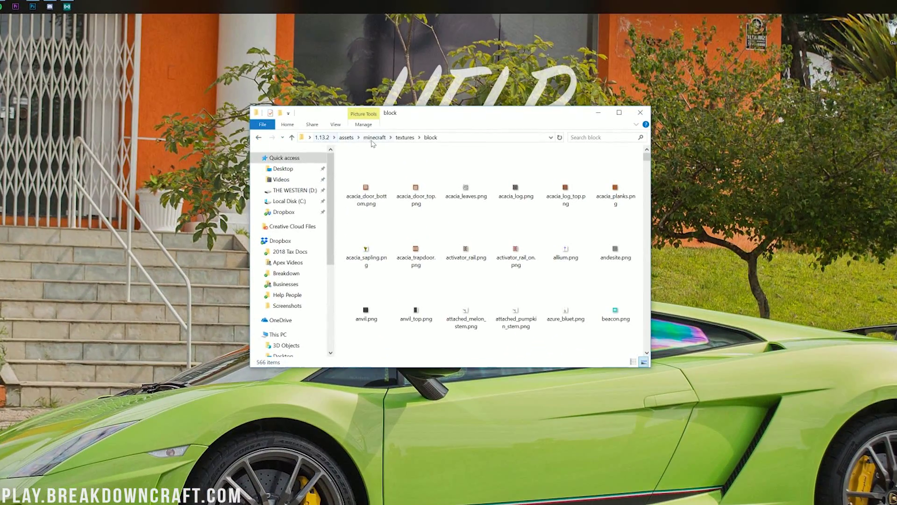
In the 1.13.2 folder, create New Text Document.txt and open it in Notepad
left_click(324, 139)
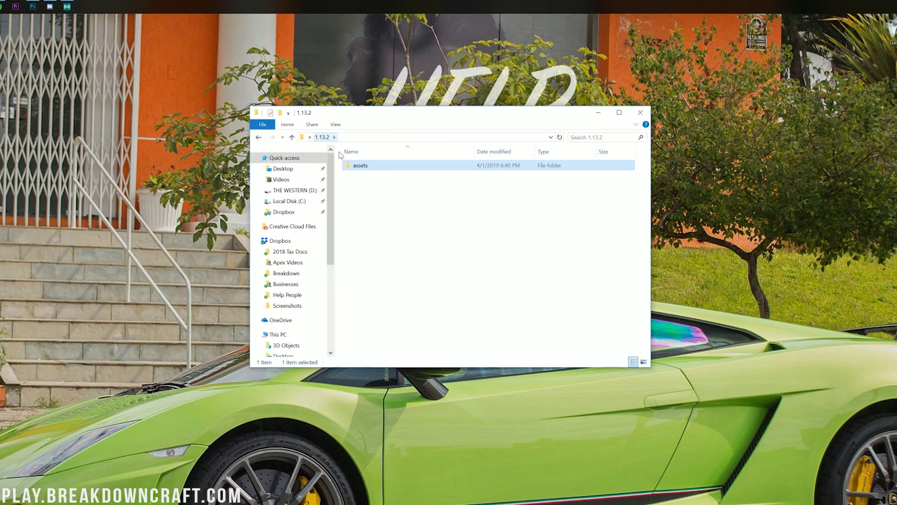
right_click(405, 215)
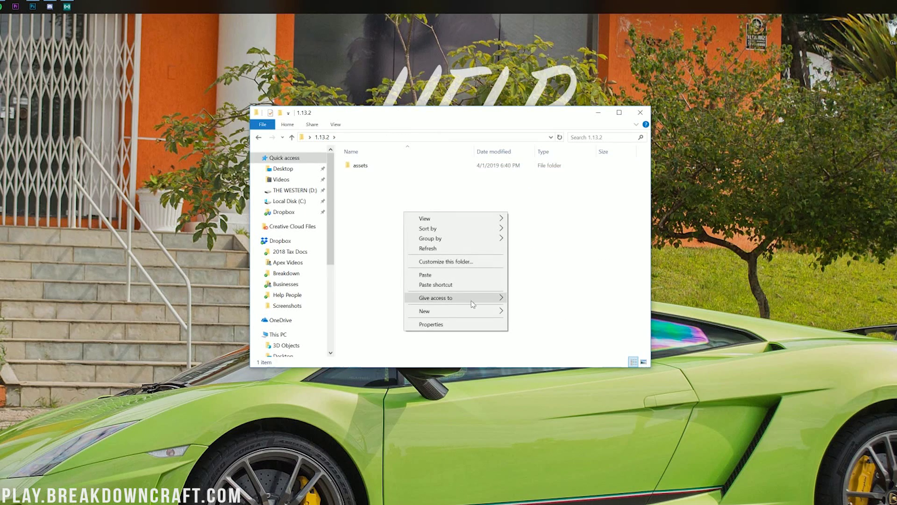
mouse_move(467, 311)
left_click(538, 364)
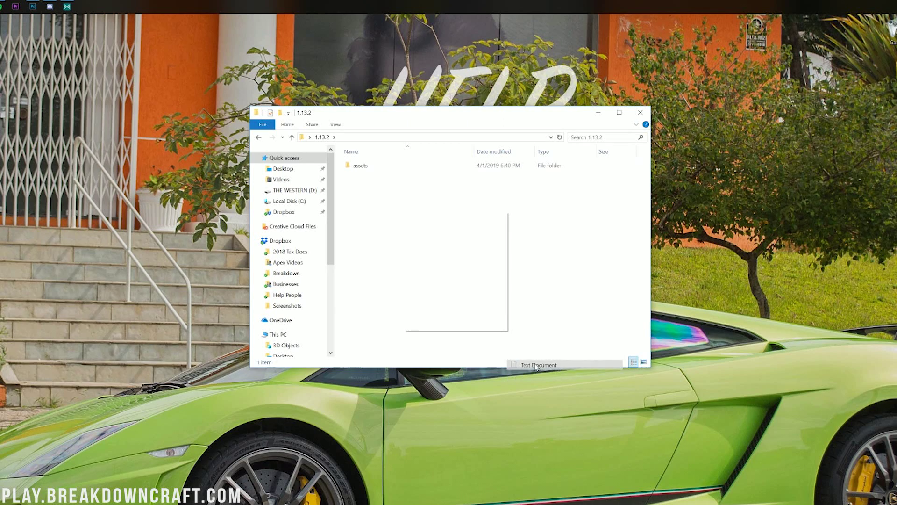
left_click(409, 204)
double_click(381, 174)
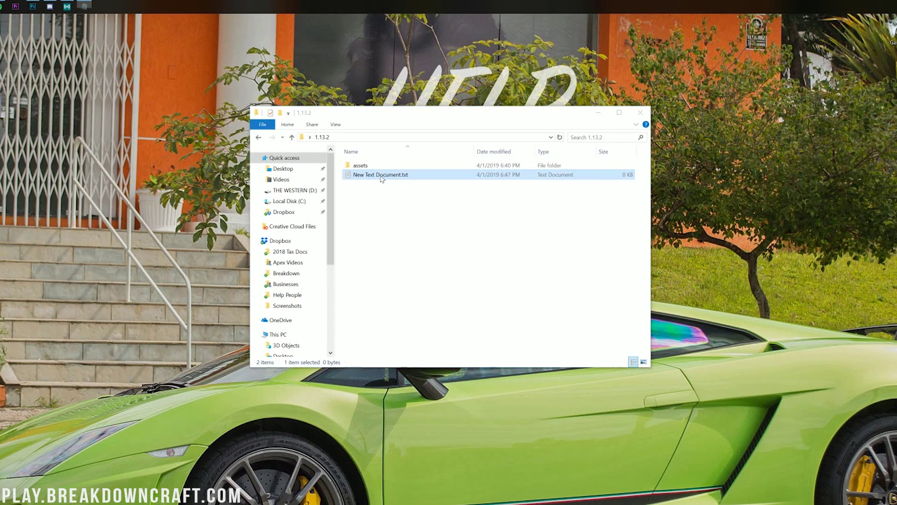
left_click_drag(402, 214, 393, 157)
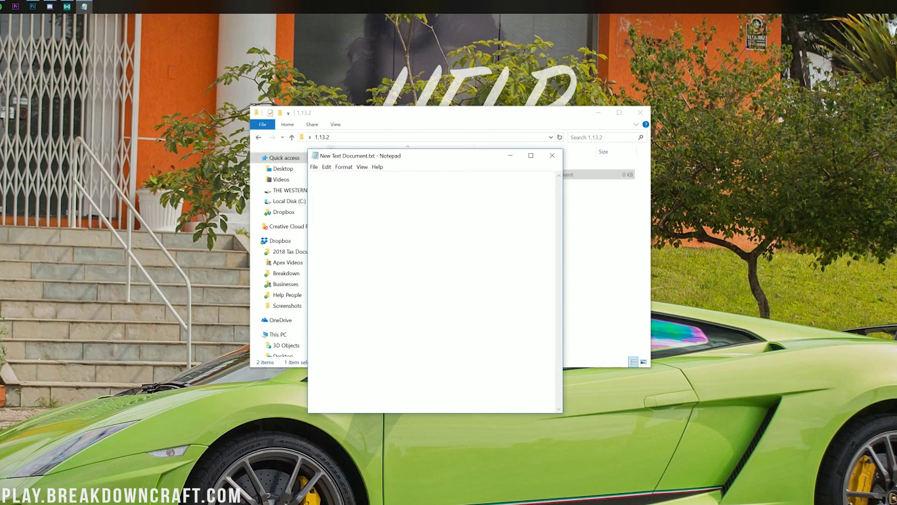
Save the empty file as pack.mcmeta with Save as type All Files (*.*)
left_click(314, 166)
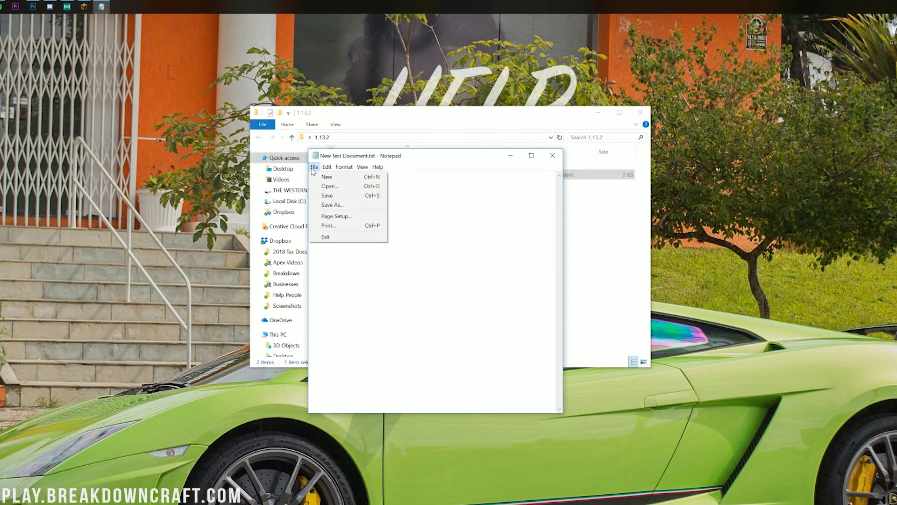
left_click(334, 205)
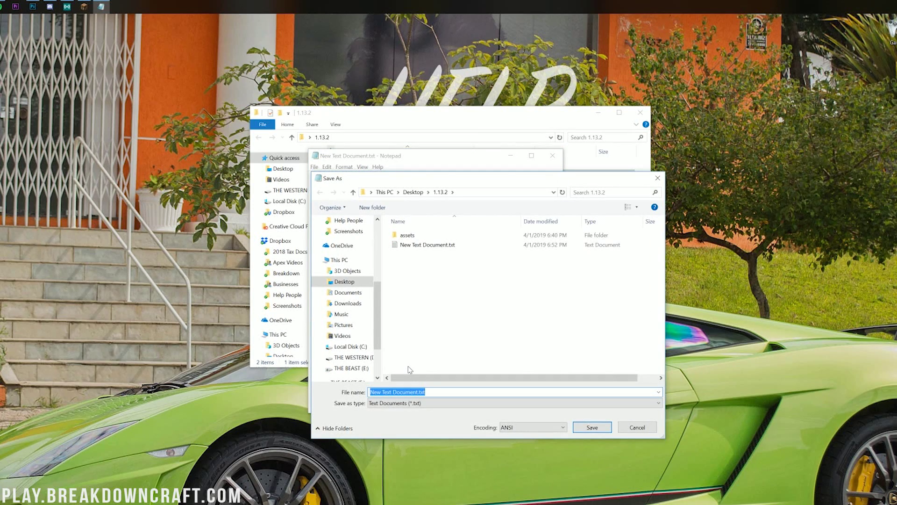
type("pack.mcmeta")
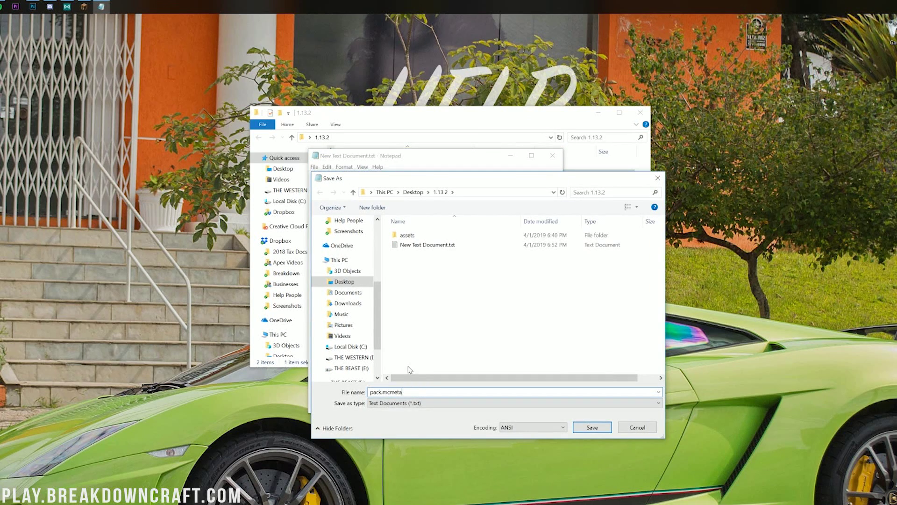
left_click(385, 403)
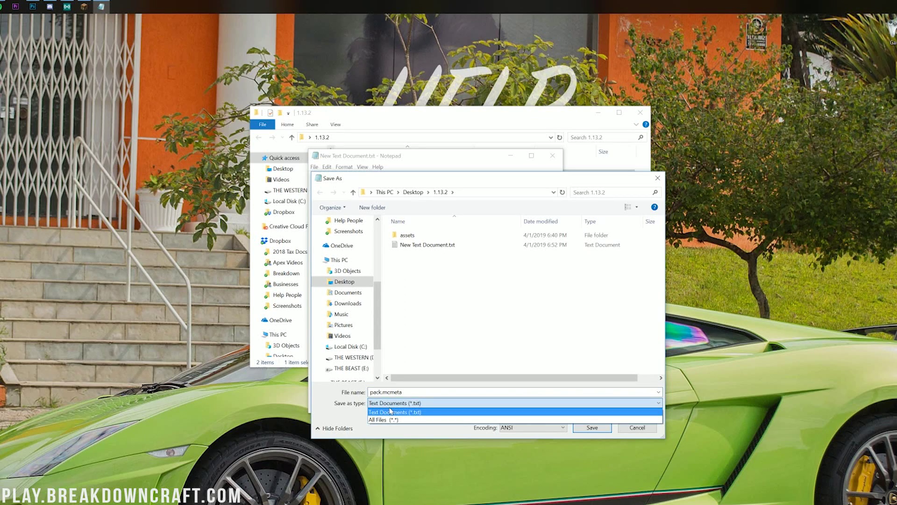
left_click(384, 420)
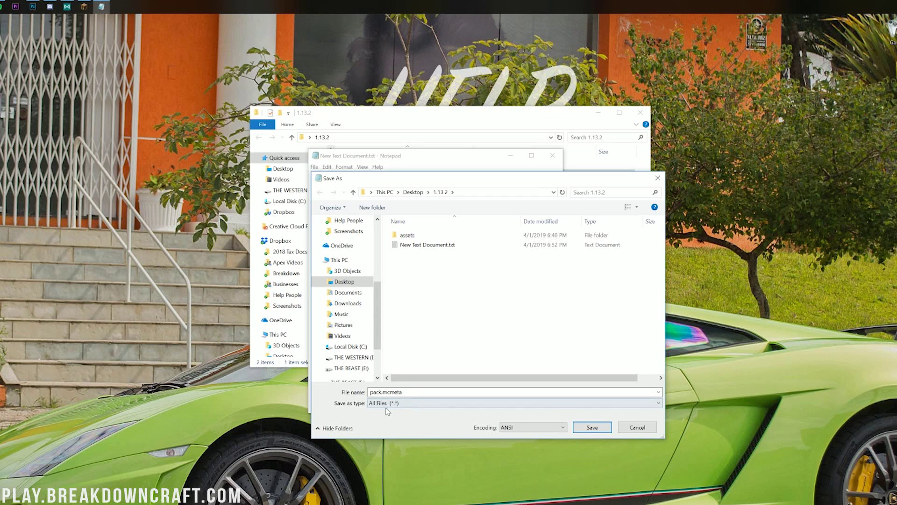
left_click(597, 427)
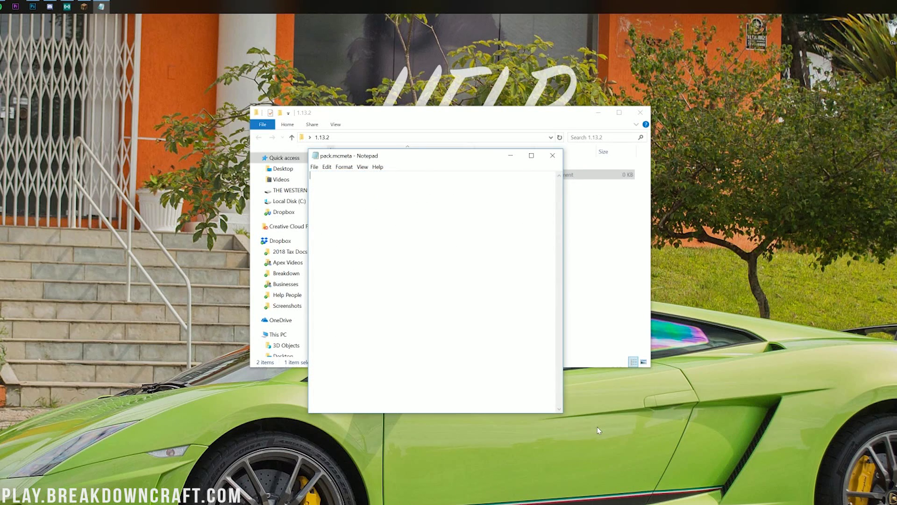
Close Notepad and delete New Text Document.txt from 1.13.2, confirming the deletion
left_click(552, 155)
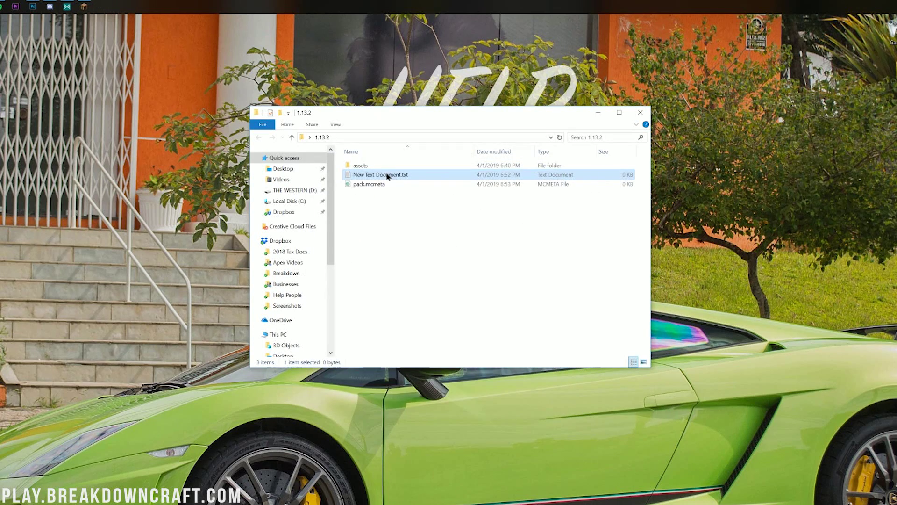
right_click(387, 174)
left_click(402, 296)
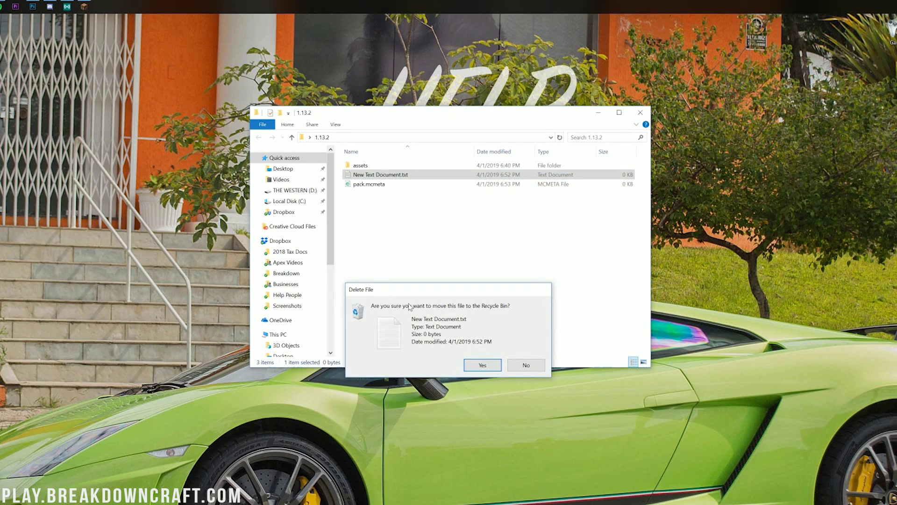
key("Return")
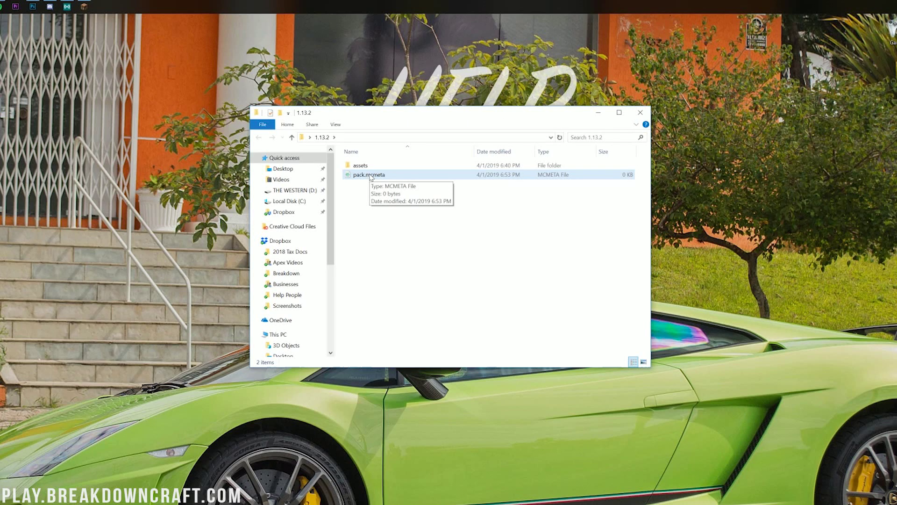
Open pack.mcmeta in Atom, paste the pack JSON and set the description to 'Grayscale Pack'
double_click(370, 176)
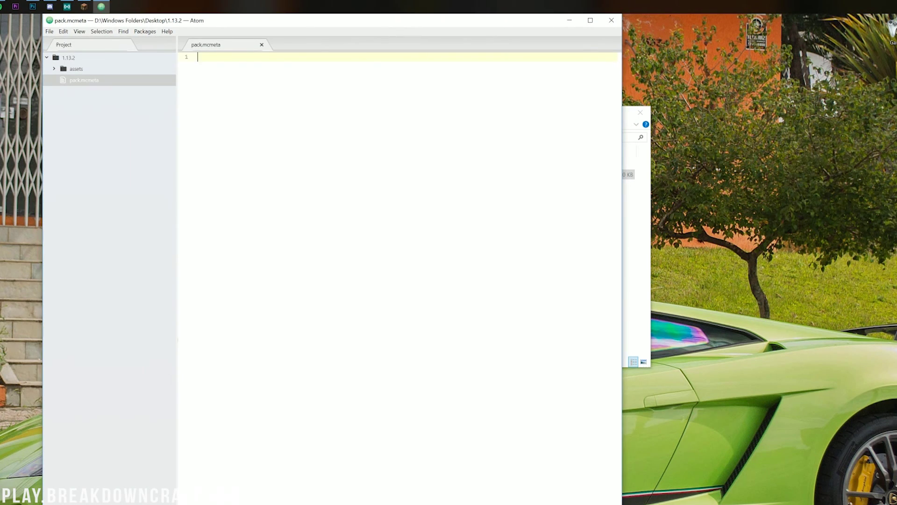
type("{   \"pack\": {     \"pack_format\": 4,     \"description\": \"\"   } }")
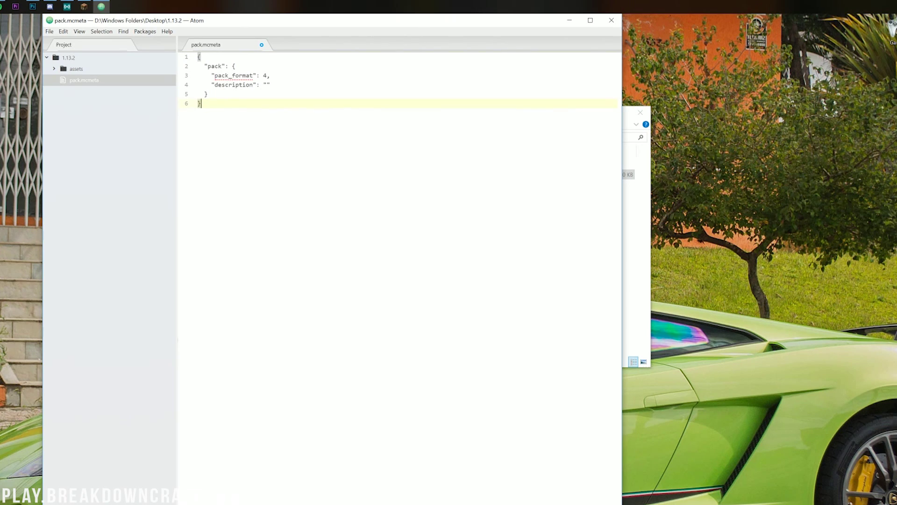
left_click(204, 66)
type("le Pack")
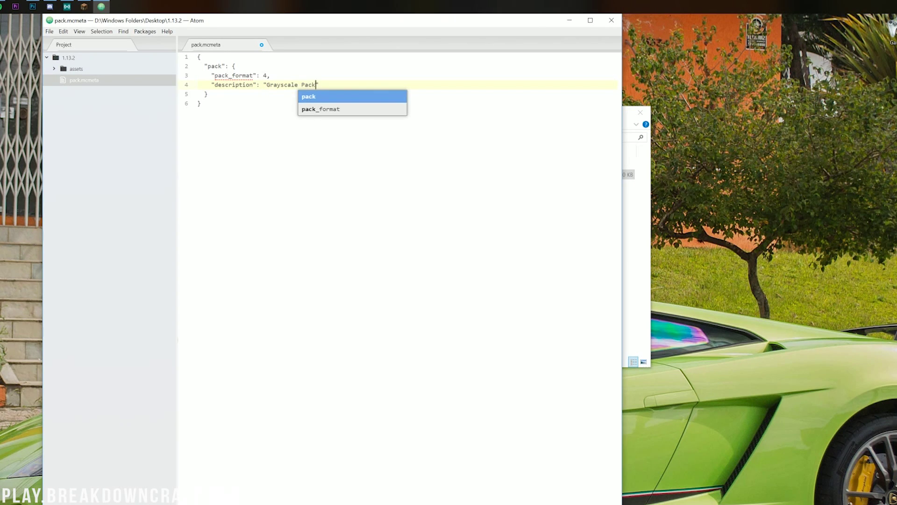
left_click(201, 103)
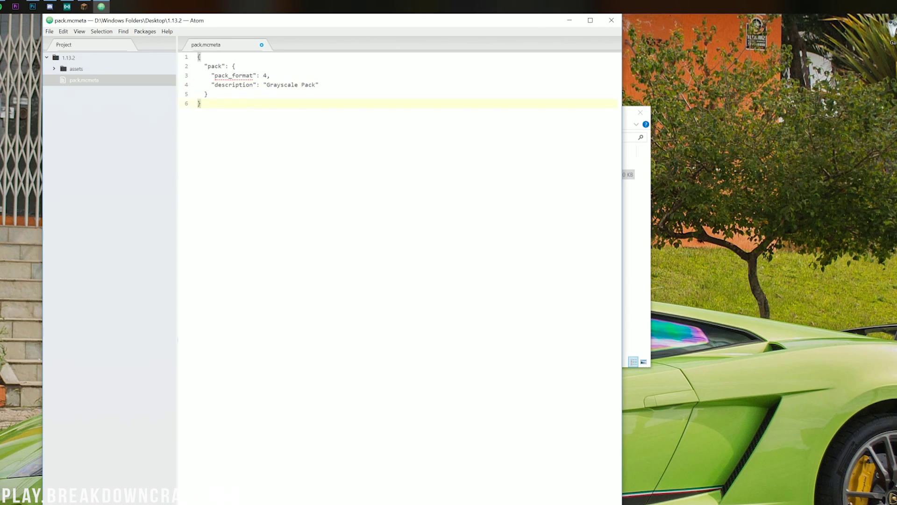
Save pack.mcmeta from Atom's File menu and close Atom
left_click(50, 32)
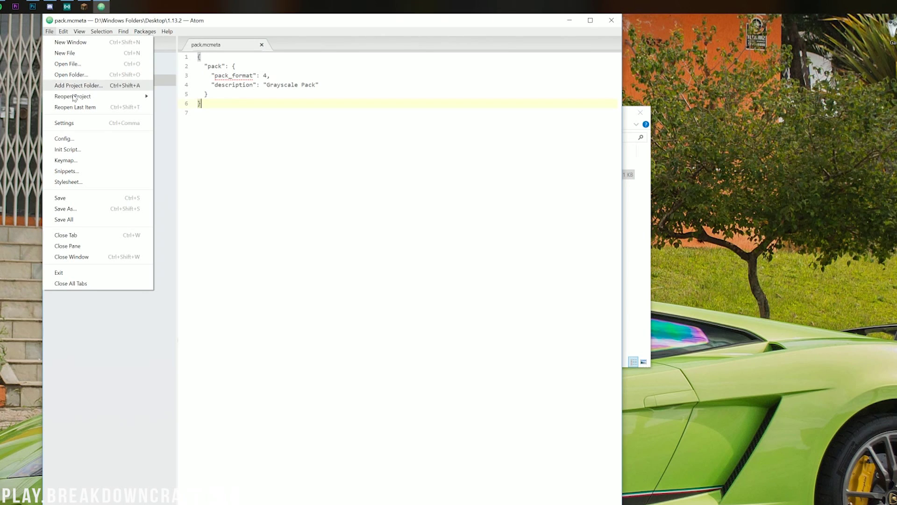
left_click(74, 197)
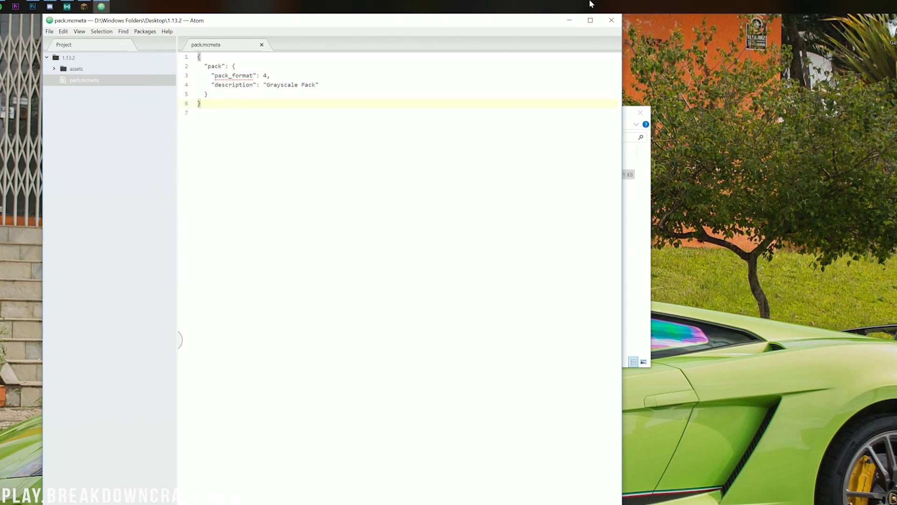
left_click(569, 20)
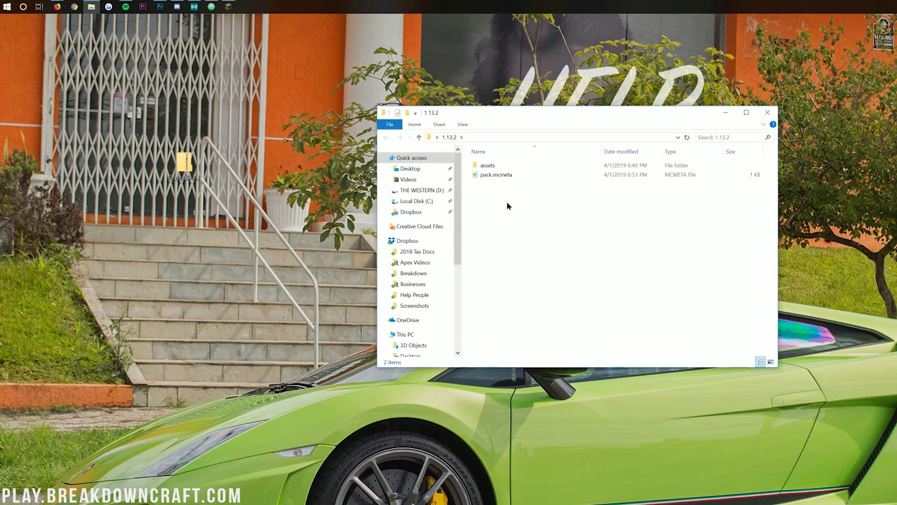
Move assets and pack.mcmeta to the desktop and send them to a compressed (zipped) folder
key("ctrl+a")
left_click_drag(518, 177, 73, 131)
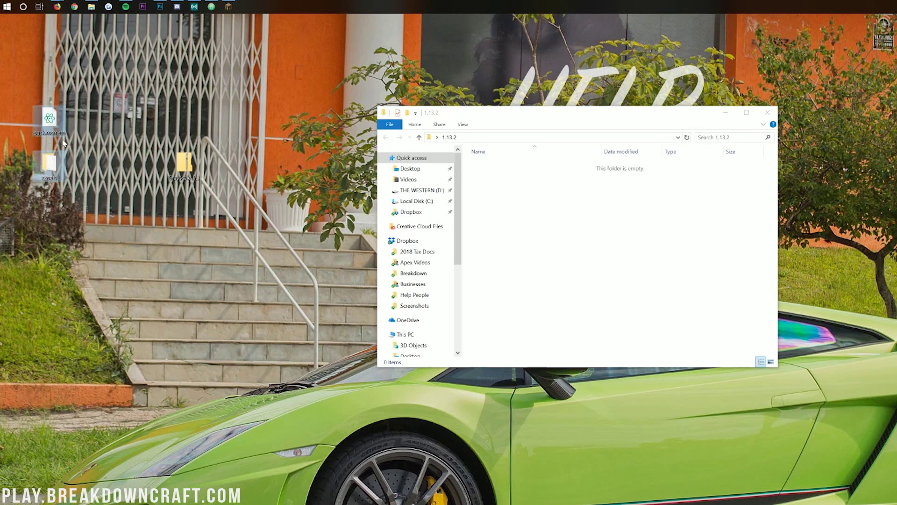
right_click(59, 159)
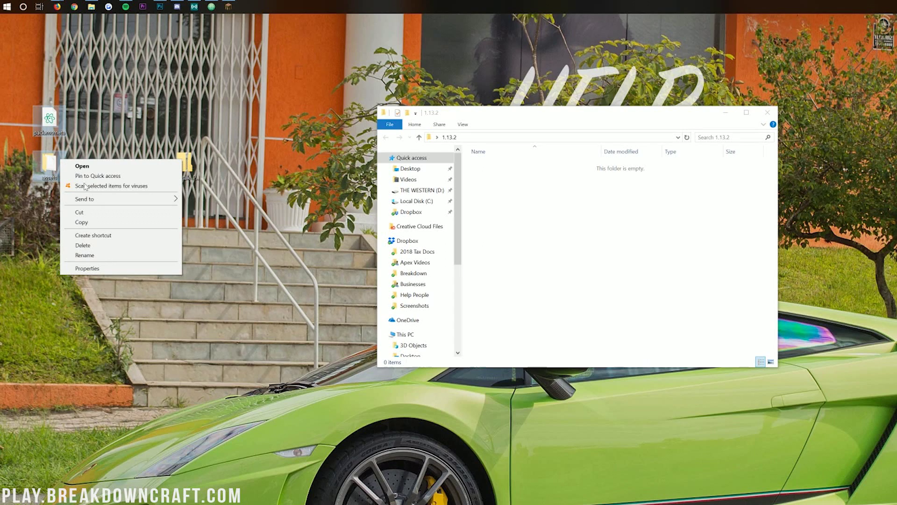
mouse_move(95, 205)
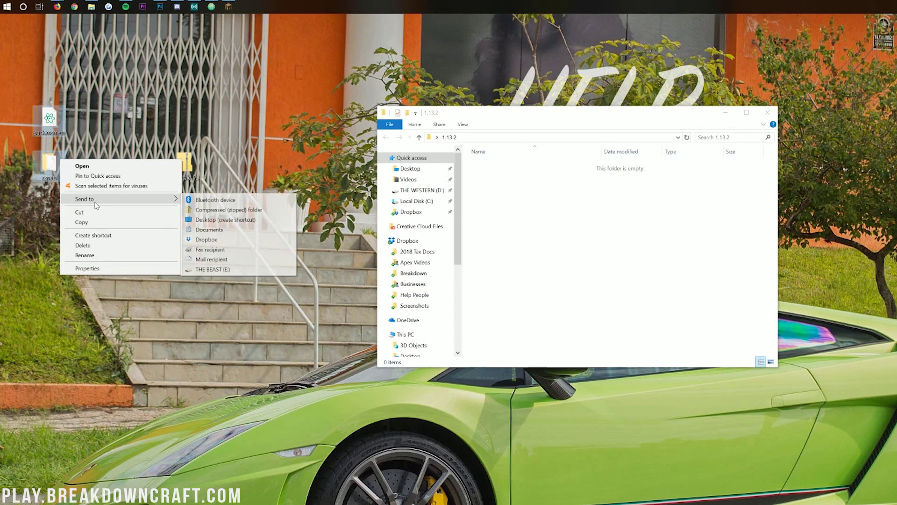
left_click(210, 210)
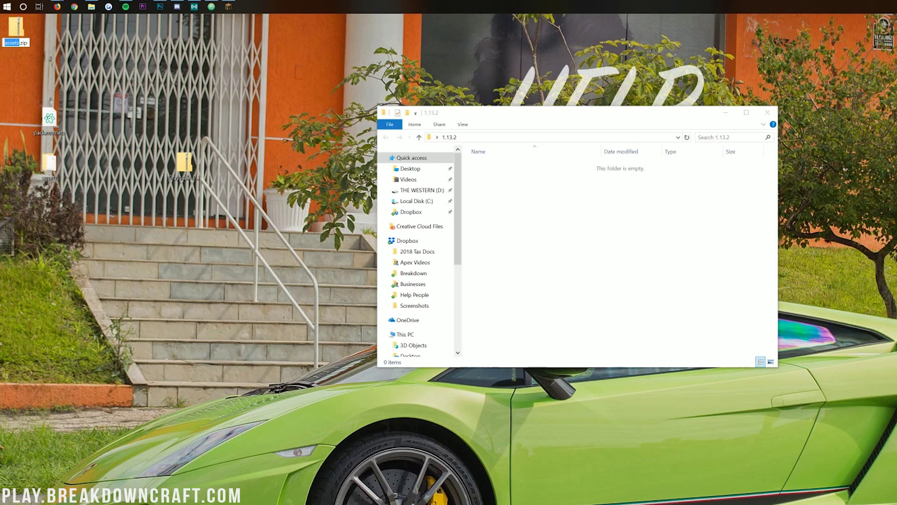
Name the zip Grayscale-Pack.zip, correcting the misspelled 'Graysacle'
type("Graysacle-Pack")
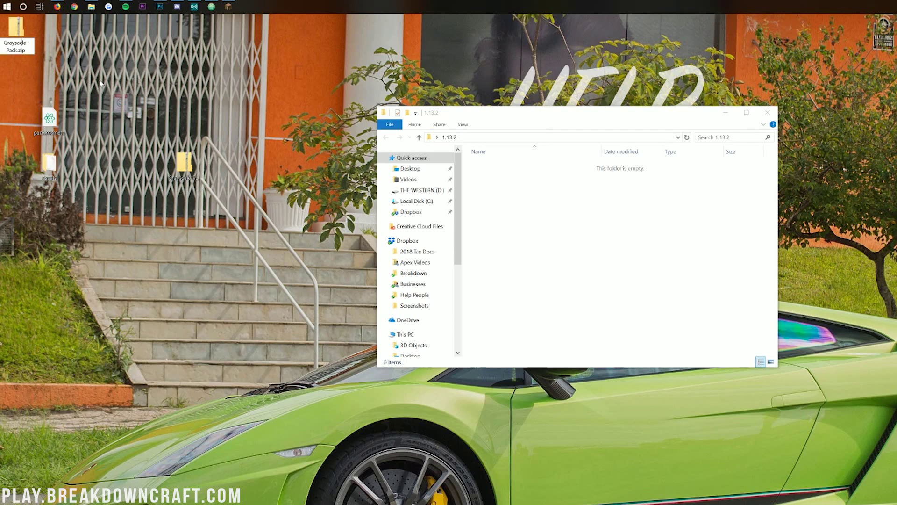
key("Left")
key("Left")
key("Left")
key("Left")
key("Left")
key("Left")
key("Left")
key("BackSpace")
key("BackSpace")
type("ca")
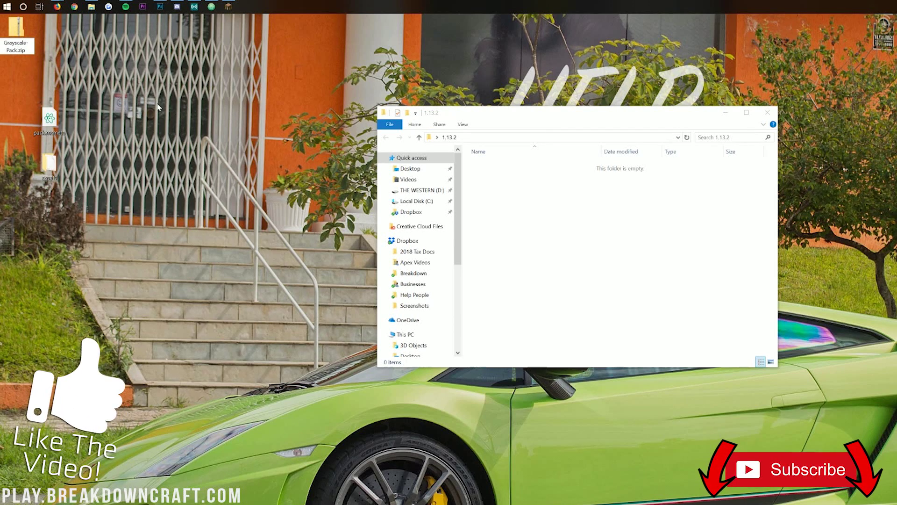
key("Return")
Copy Grayscale-Pack.zip into Minecraft's resourcepacks folder, replacing the existing copy
left_click(229, 6)
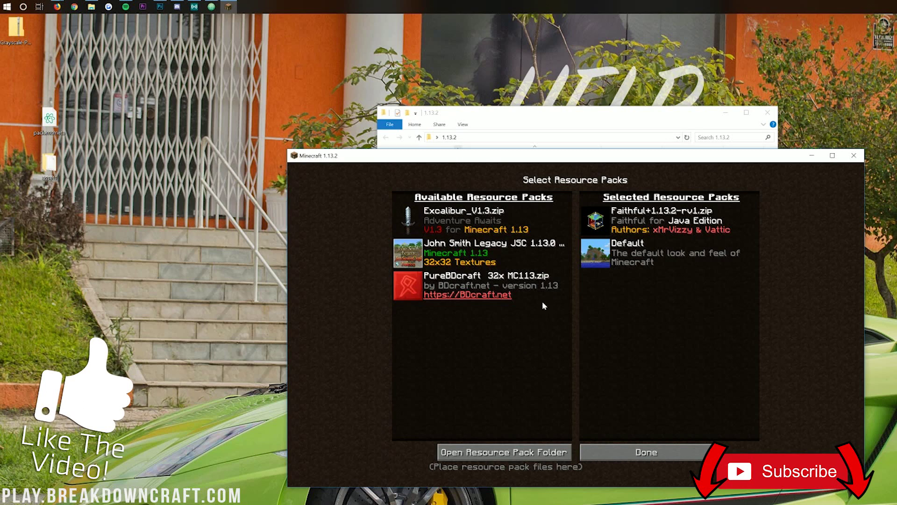
left_click(516, 452)
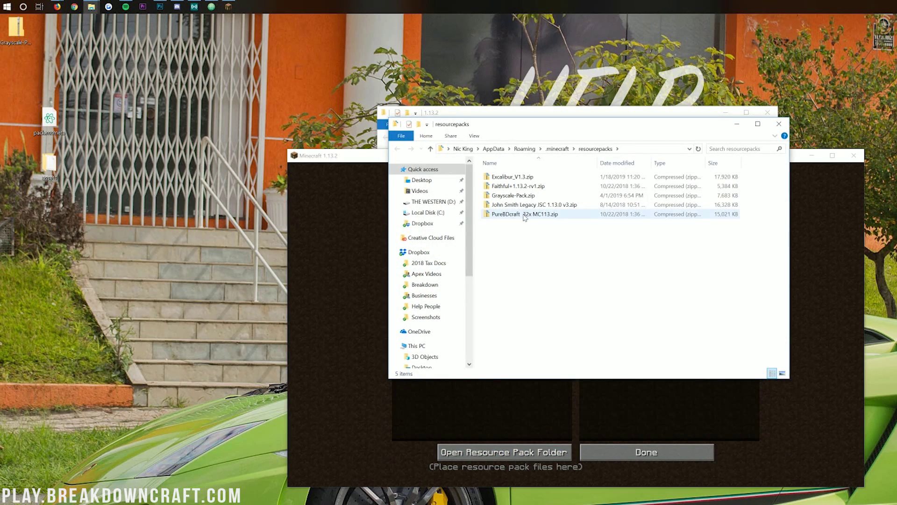
left_click_drag(11, 45, 20, 43)
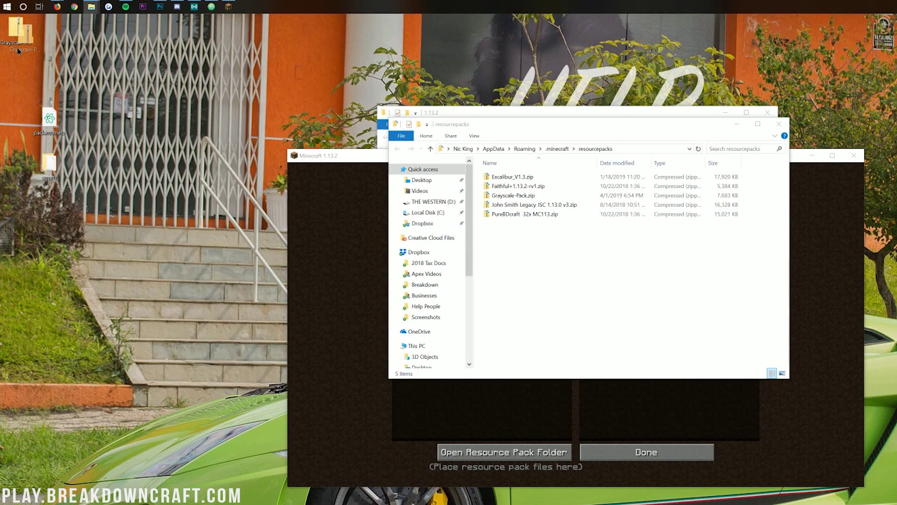
left_click_drag(86, 259, 584, 301)
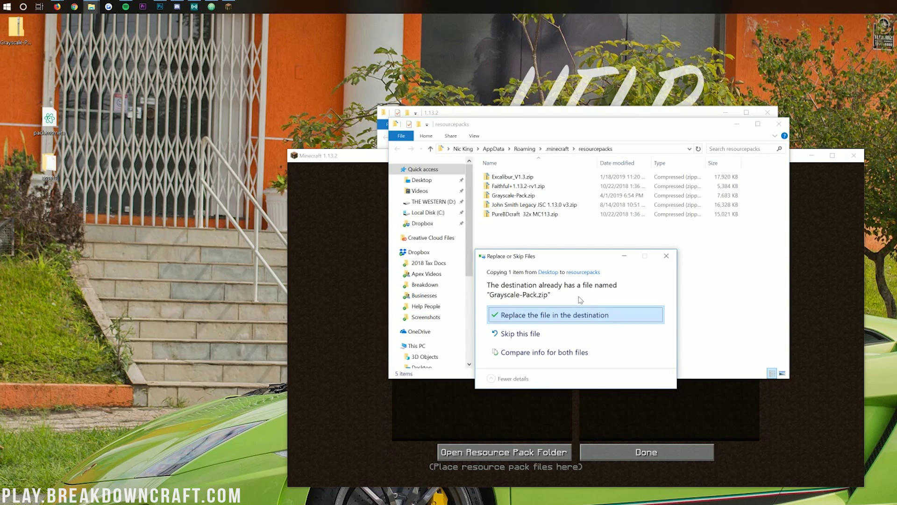
left_click(542, 315)
Refresh the resource pack list, activate Grayscale-Pack.zip and confirm with Done
left_click(301, 273)
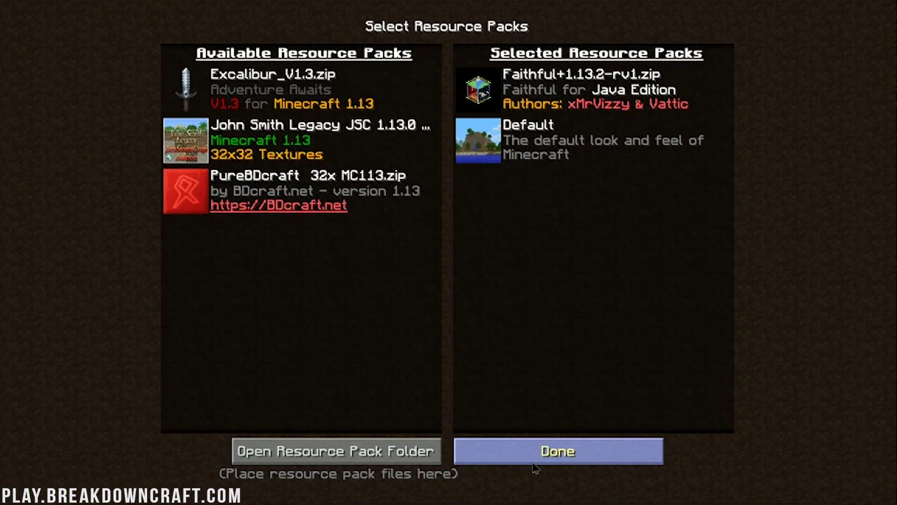
left_click(609, 451)
left_click(456, 310)
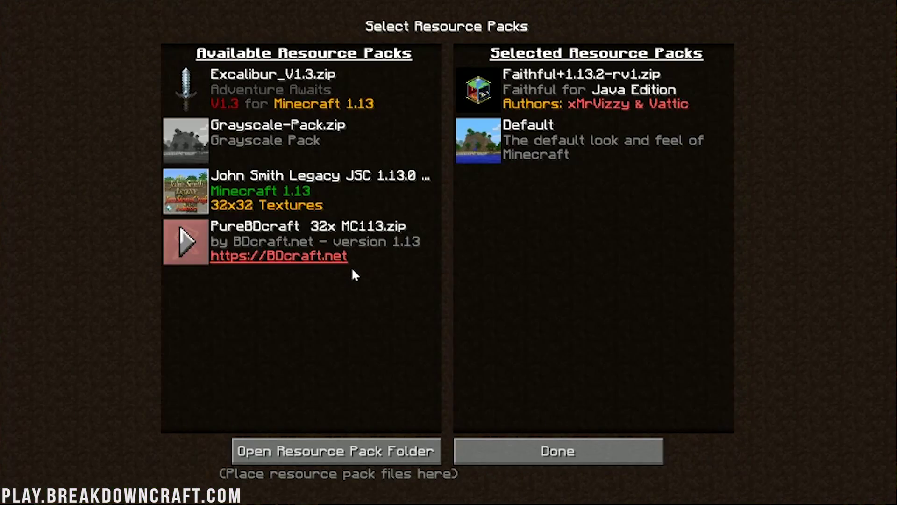
left_click(187, 141)
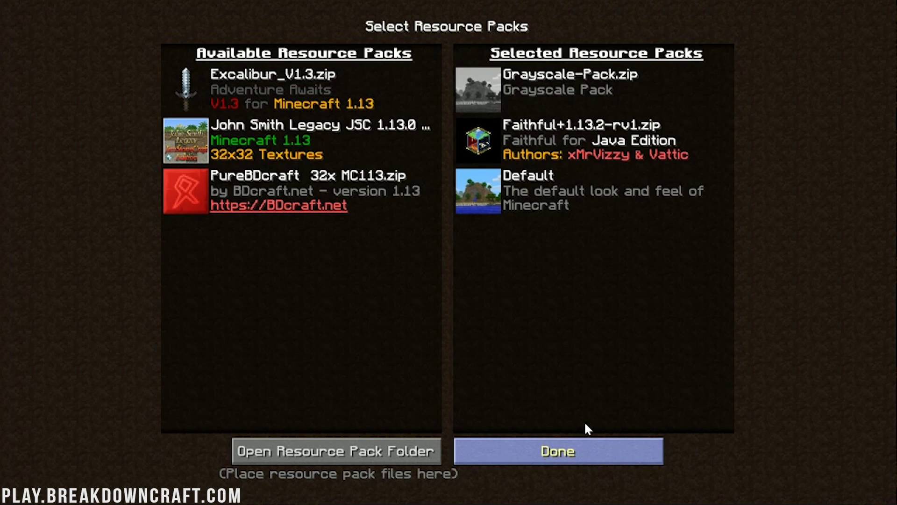
left_click(611, 428)
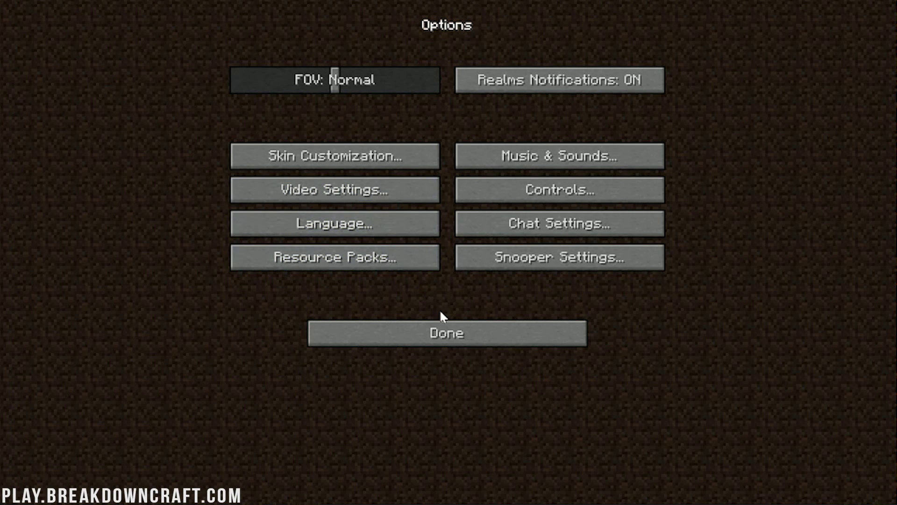
left_click(421, 329)
Load a singleplayer world, walk onto the grassy island and dig a pit exposing gray dirt
left_click(334, 208)
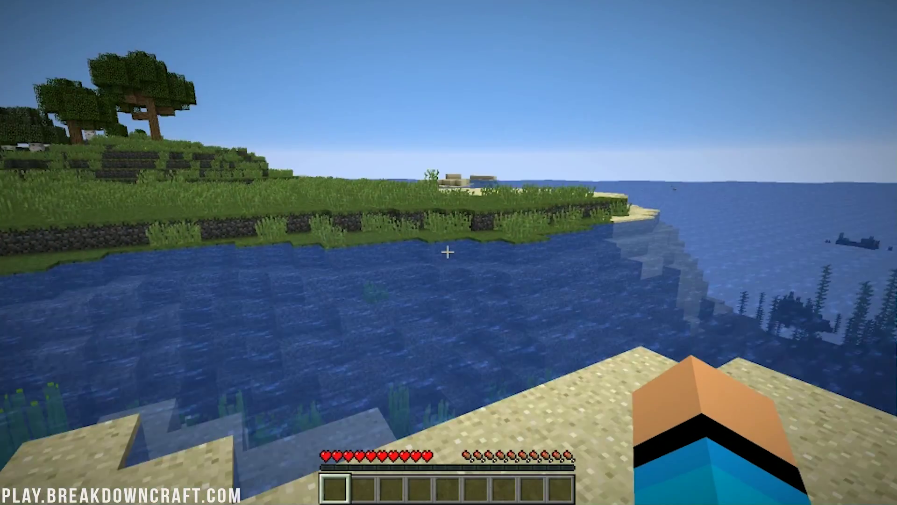
key("w")
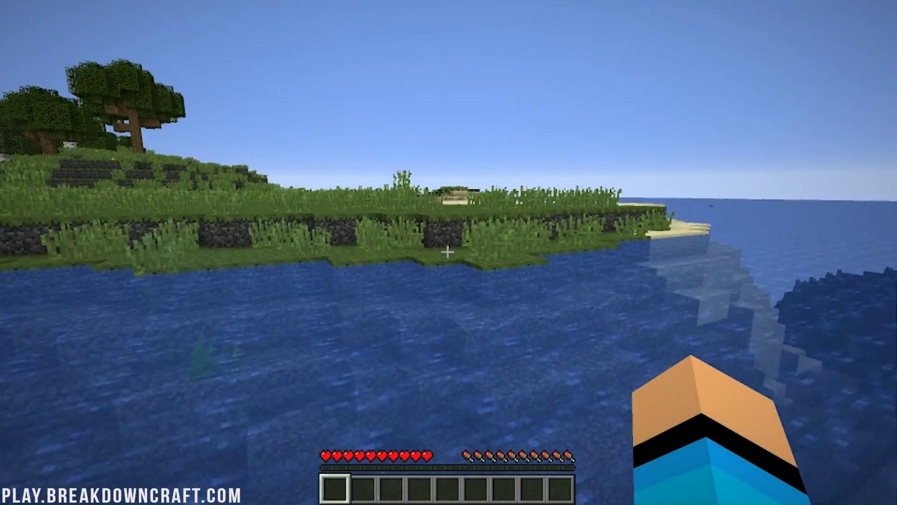
key("w")
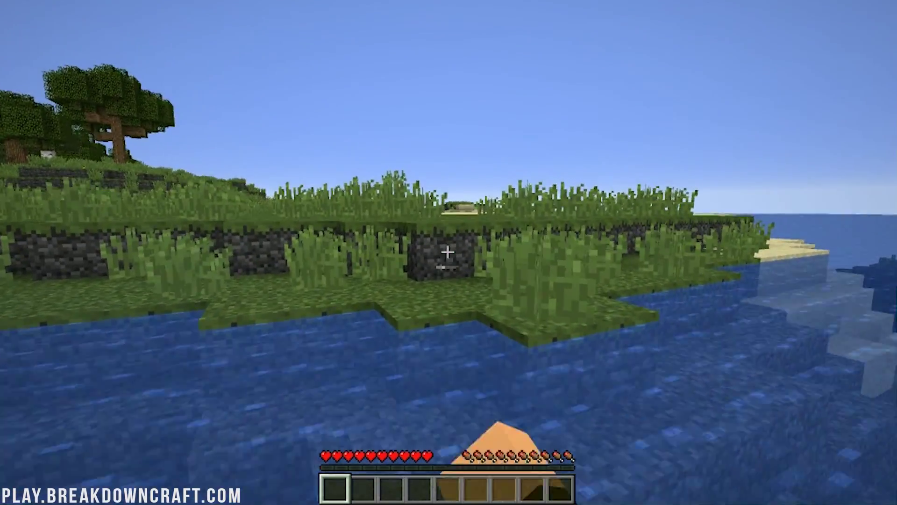
key("w")
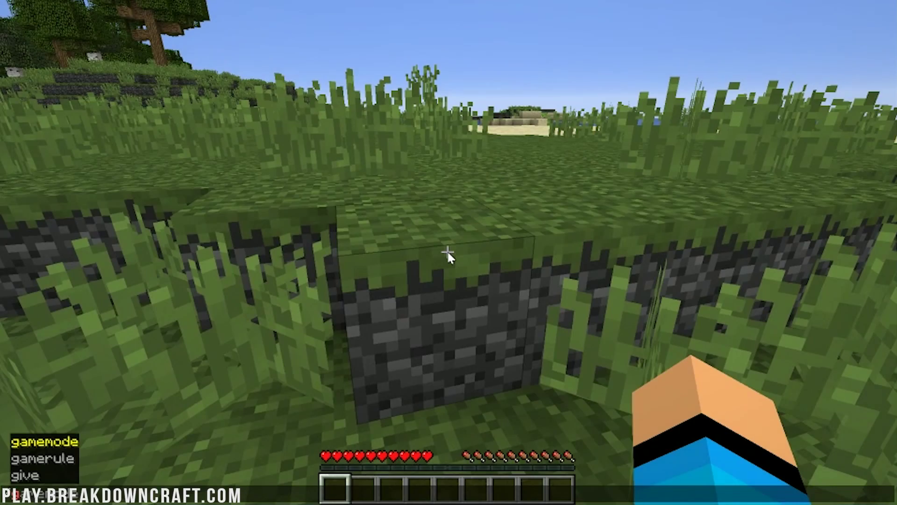
left_click_drag(448, 252, 448, 252)
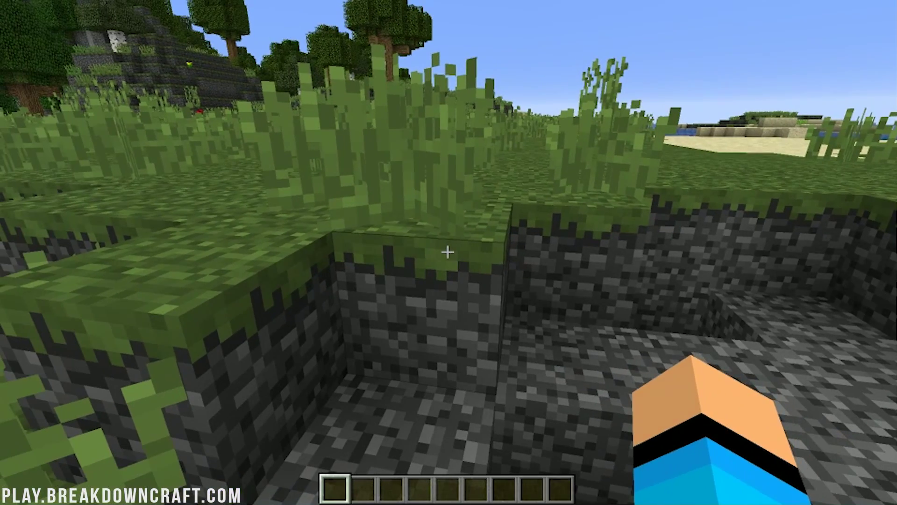
Switch to the resourcepacks folder and inspect Grayscale-Pack.zip's contents, including pack.mcmeta
key("t")
left_click(449, 5)
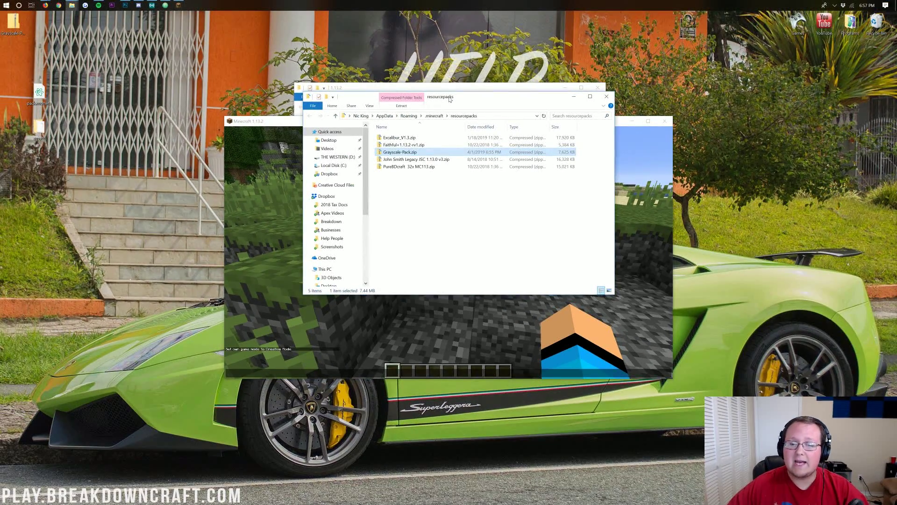
left_click(433, 207)
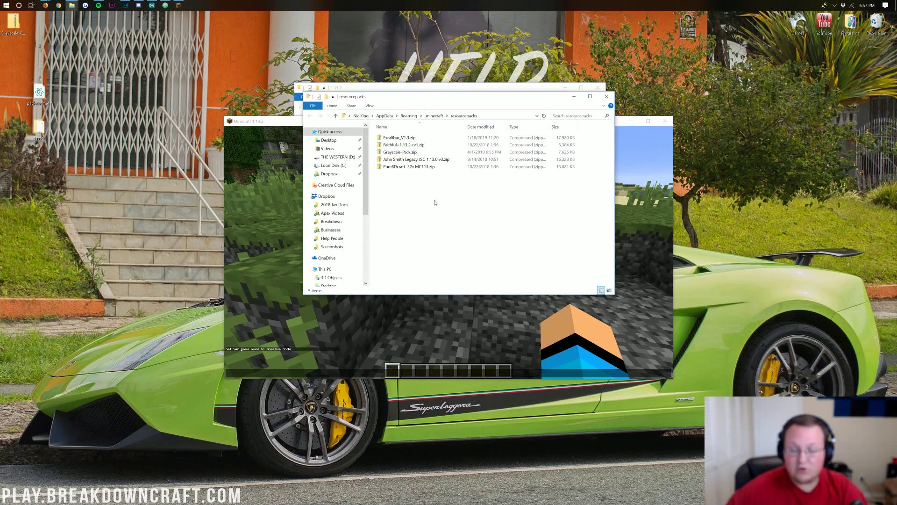
left_click(417, 155)
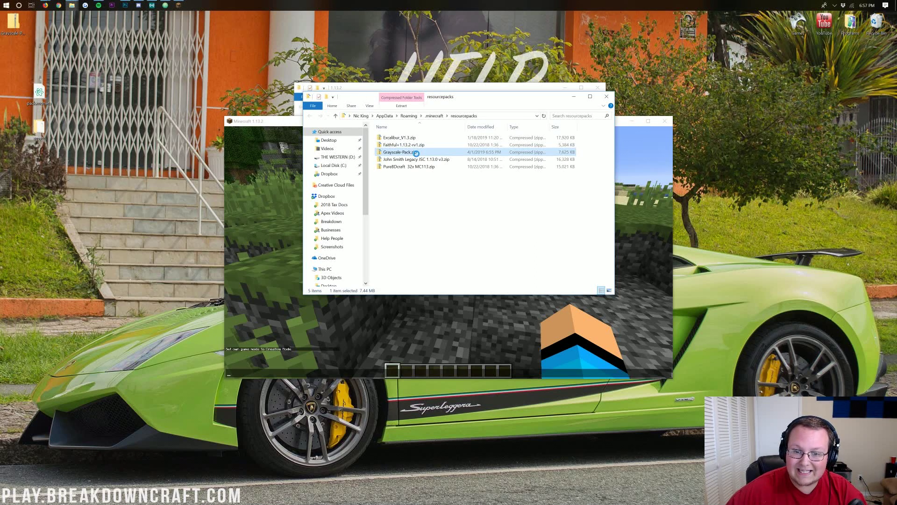
left_click(396, 145)
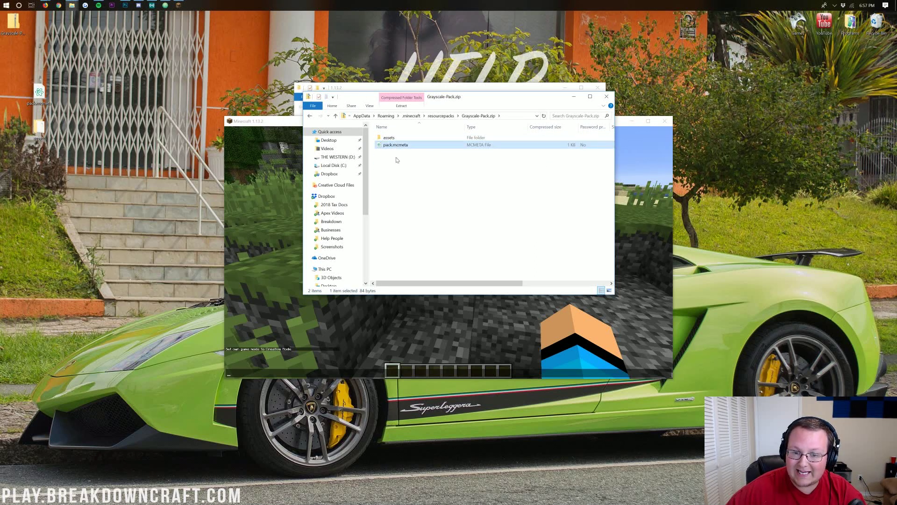
key("alt+Left")
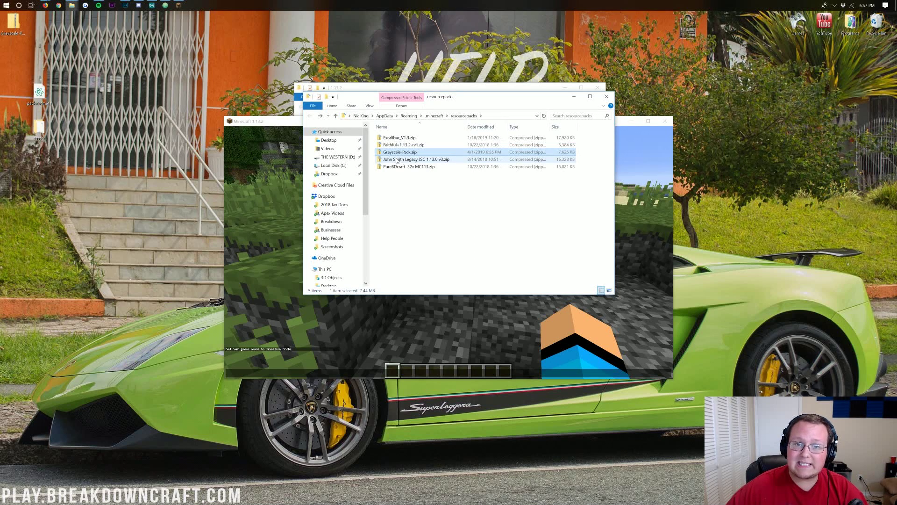
double_click(398, 154)
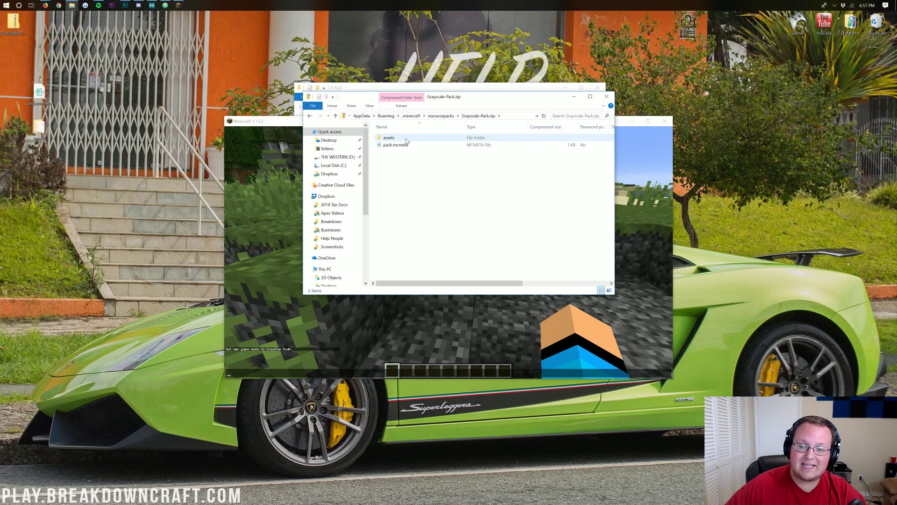
key("alt+Left")
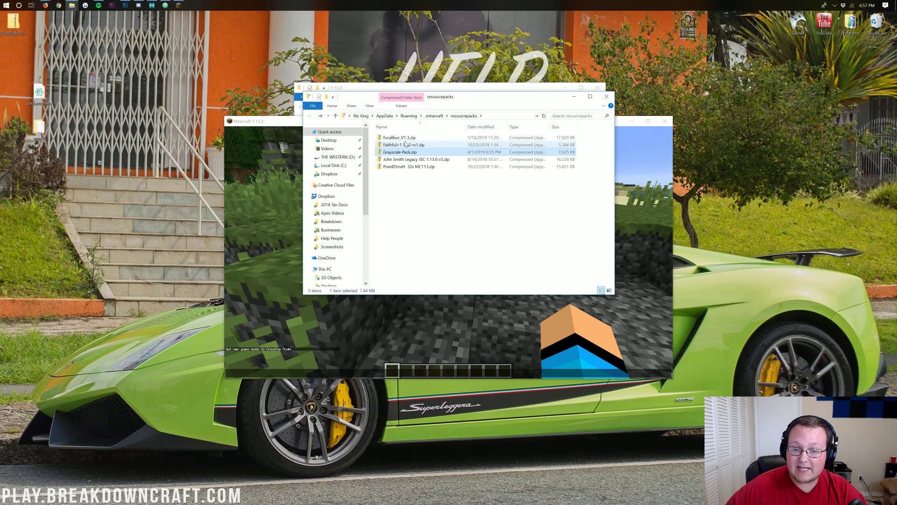
Compare the contents of Faithful+1.13.2-rv1.zip, Excalibur_V1.3.zip and PureBDcraft 32x MC113.zip
double_click(405, 145)
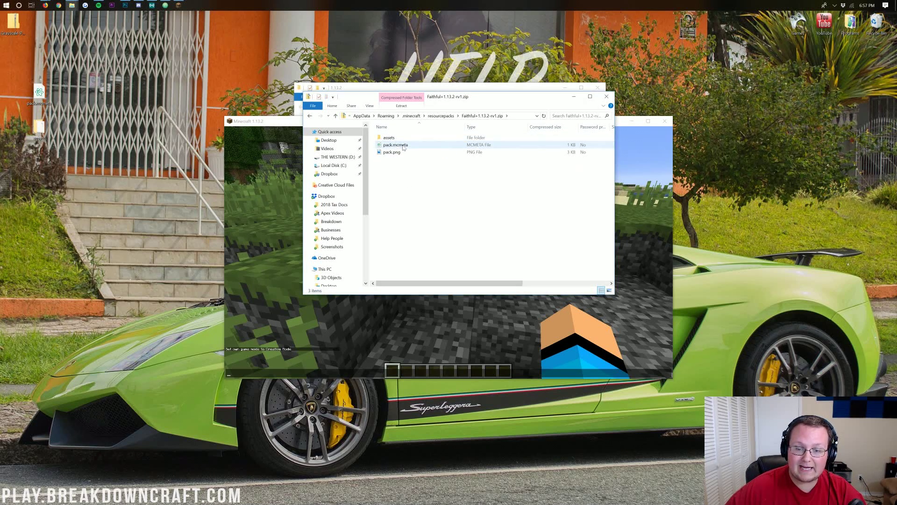
key("alt+Left")
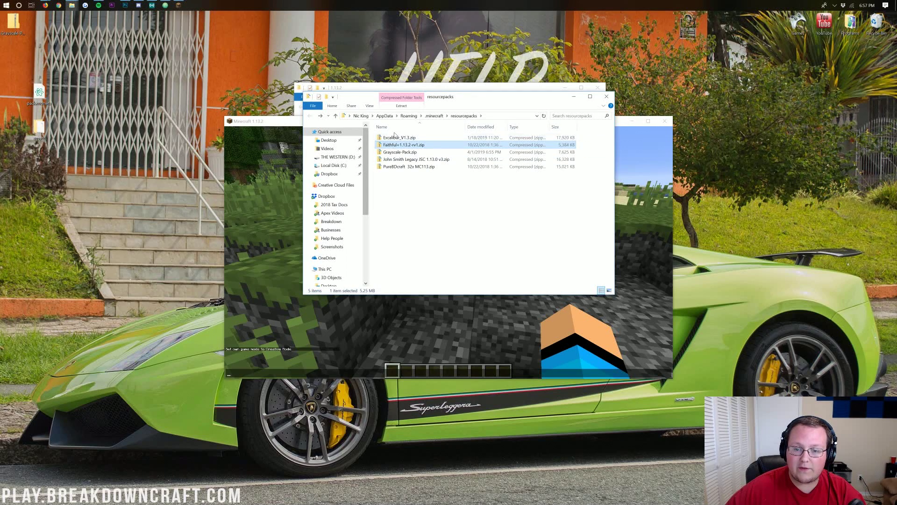
double_click(395, 137)
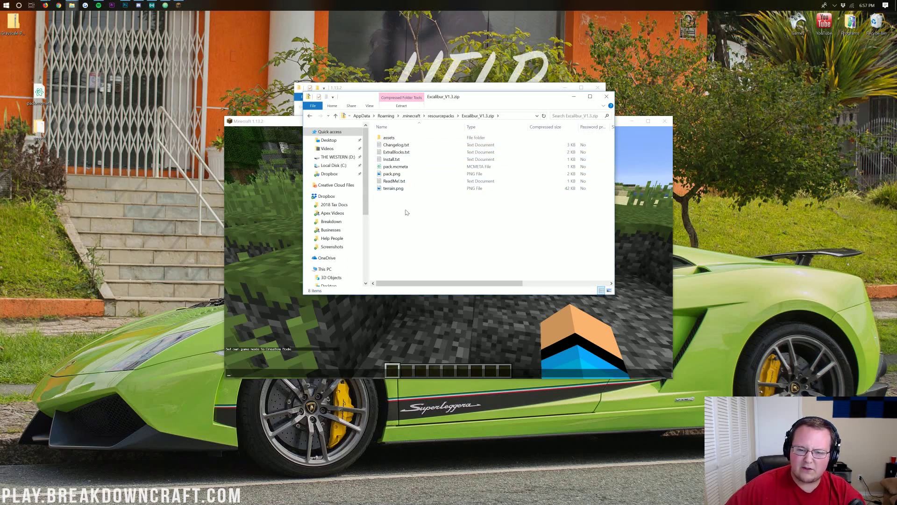
key("alt+Left")
double_click(401, 167)
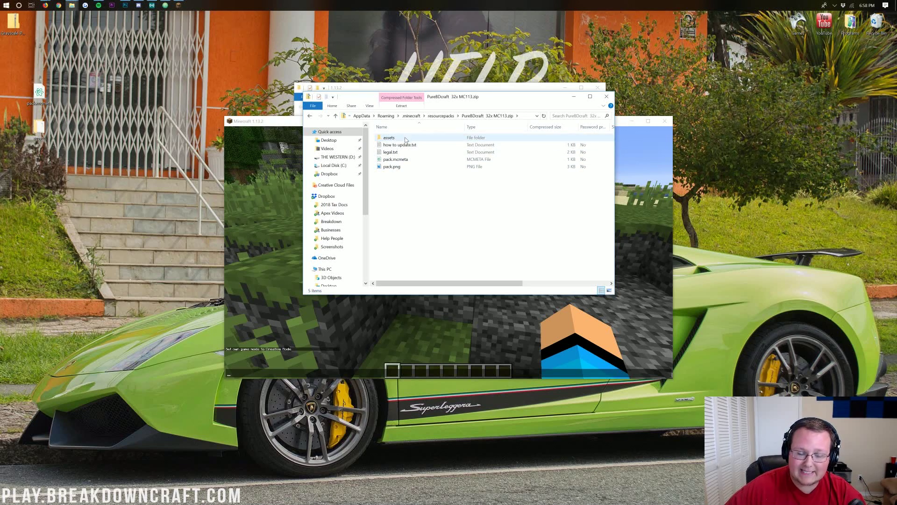
key("alt+Left")
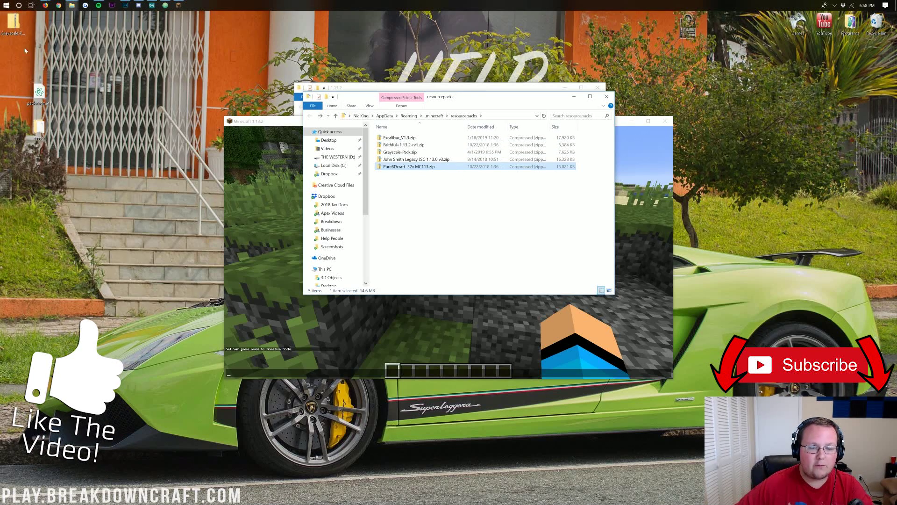
Close the resourcepacks and 1.13.2 Explorer windows and resume playing Minecraft
left_click(606, 97)
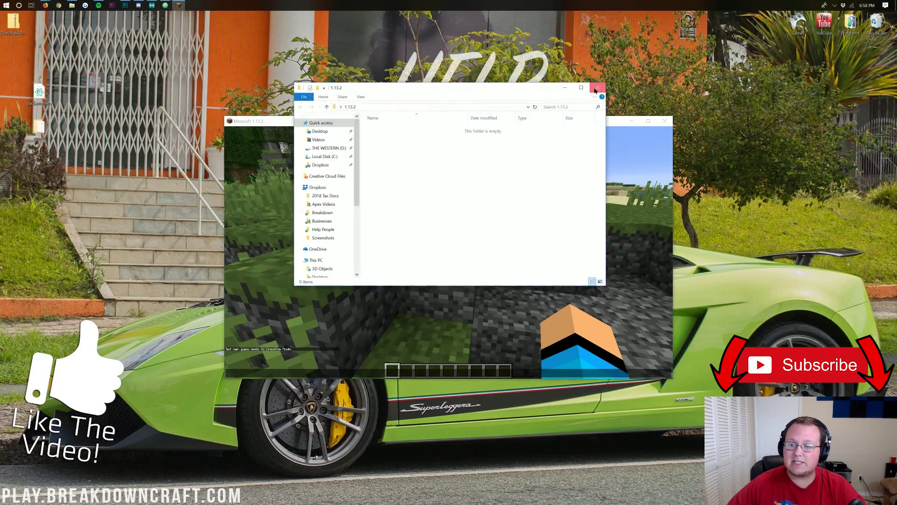
left_click(598, 88)
key("Escape")
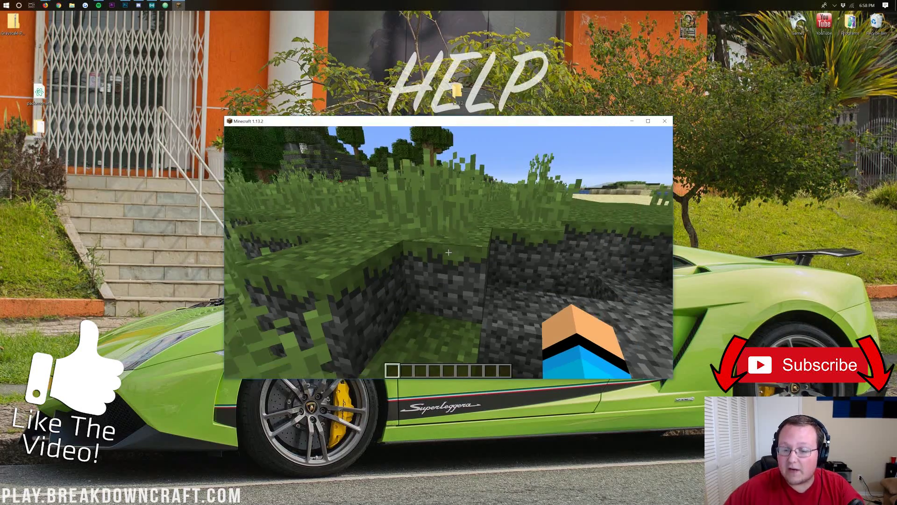